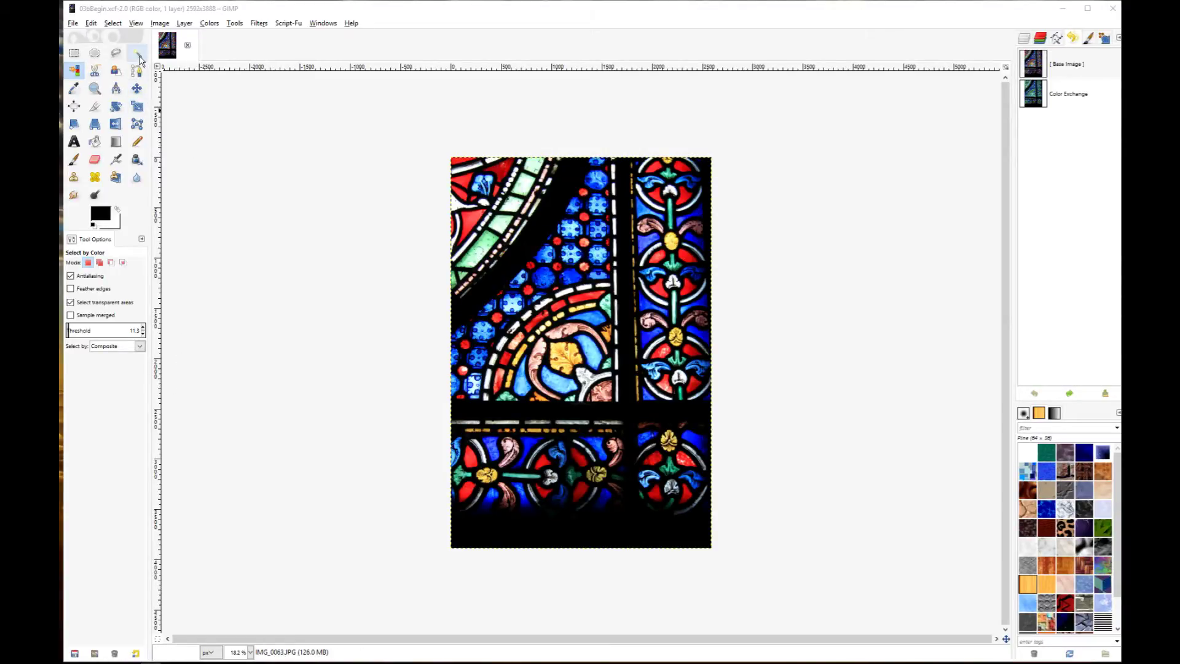
Fuzzy-select the red pane near the image's upper-left corner, undoing the first selection and reselecting with the threshold at about 26.4.
left_click(139, 56)
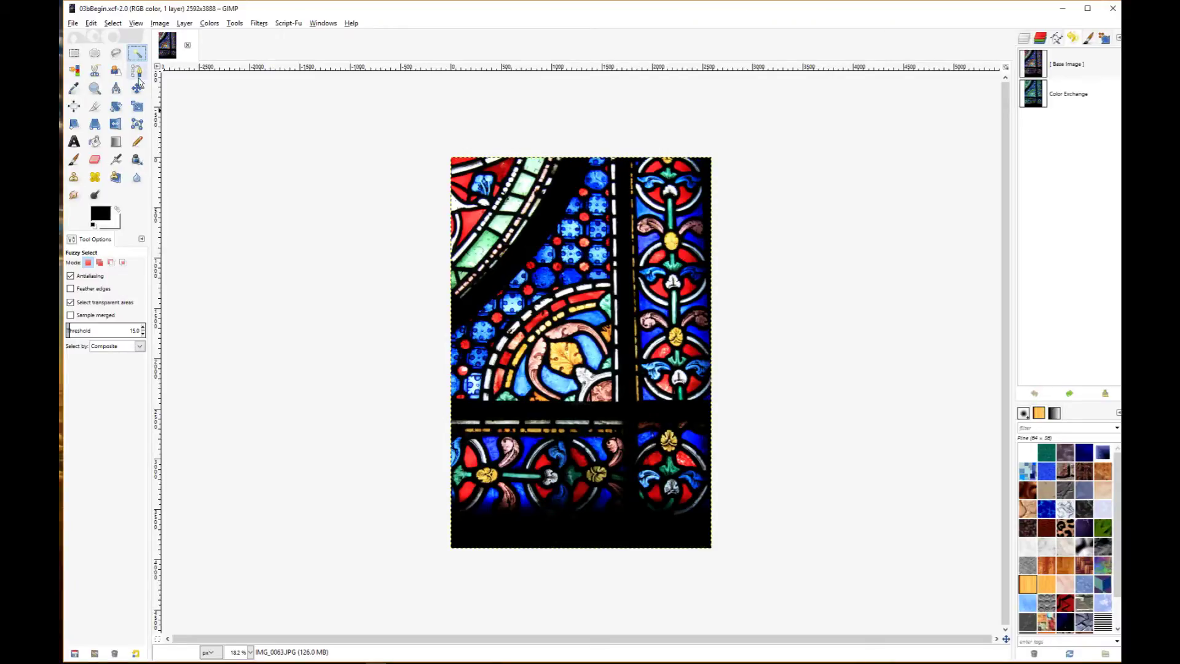
left_click(464, 183)
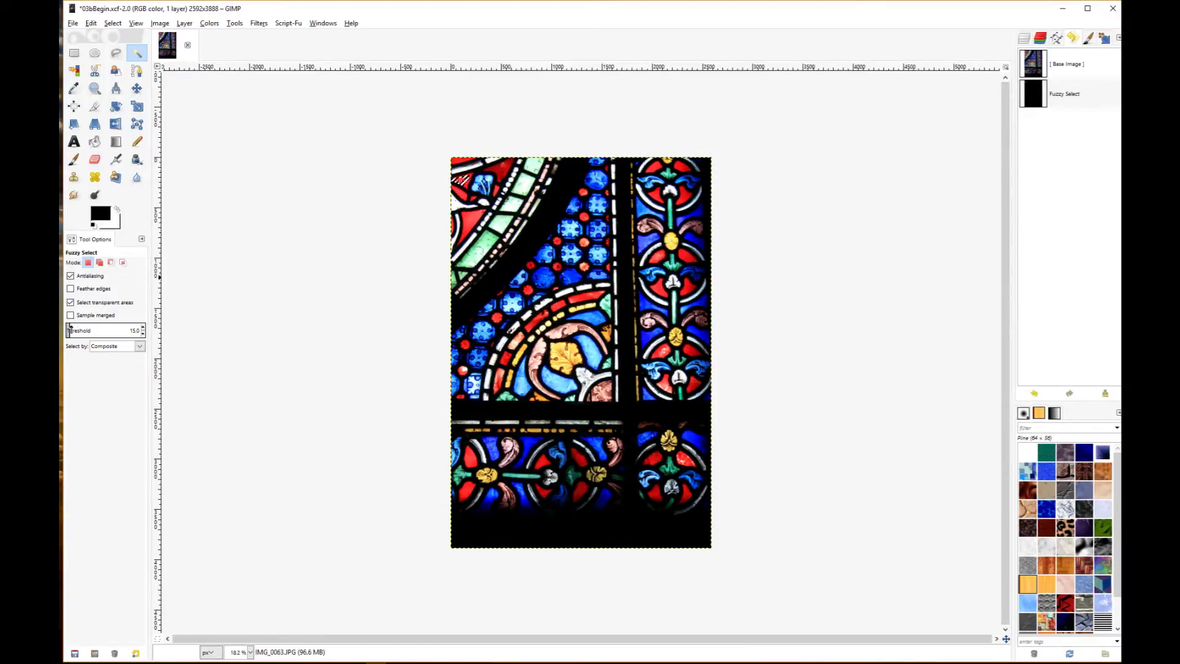
left_click(73, 329)
key("ctrl+z")
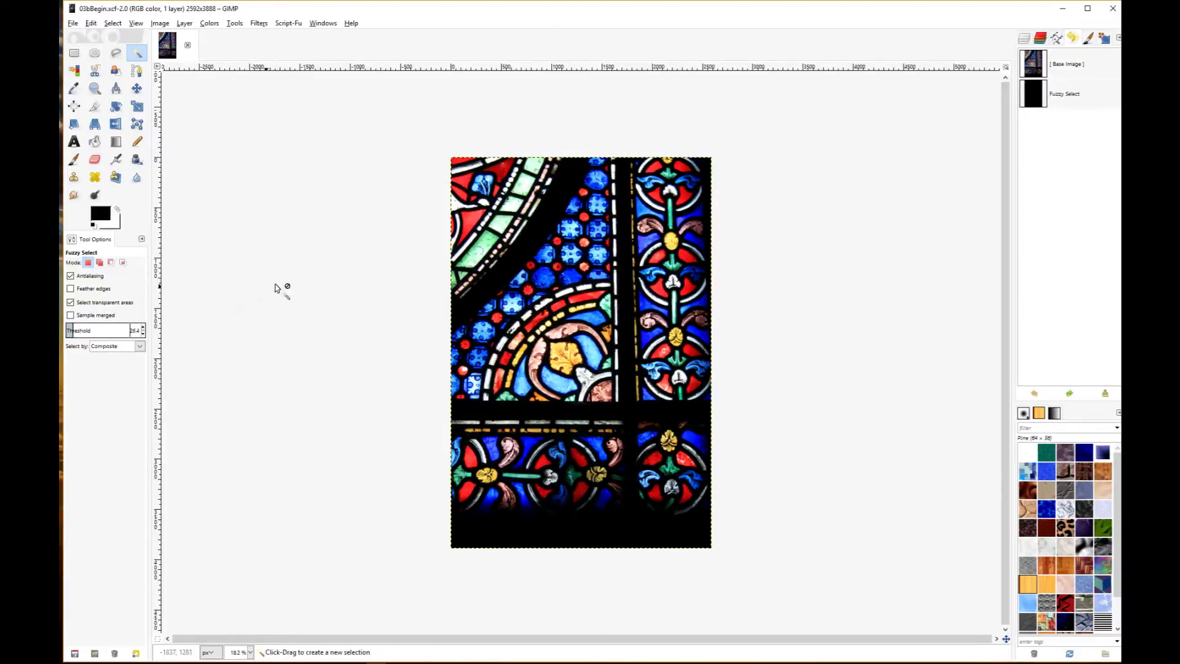
left_click(464, 184)
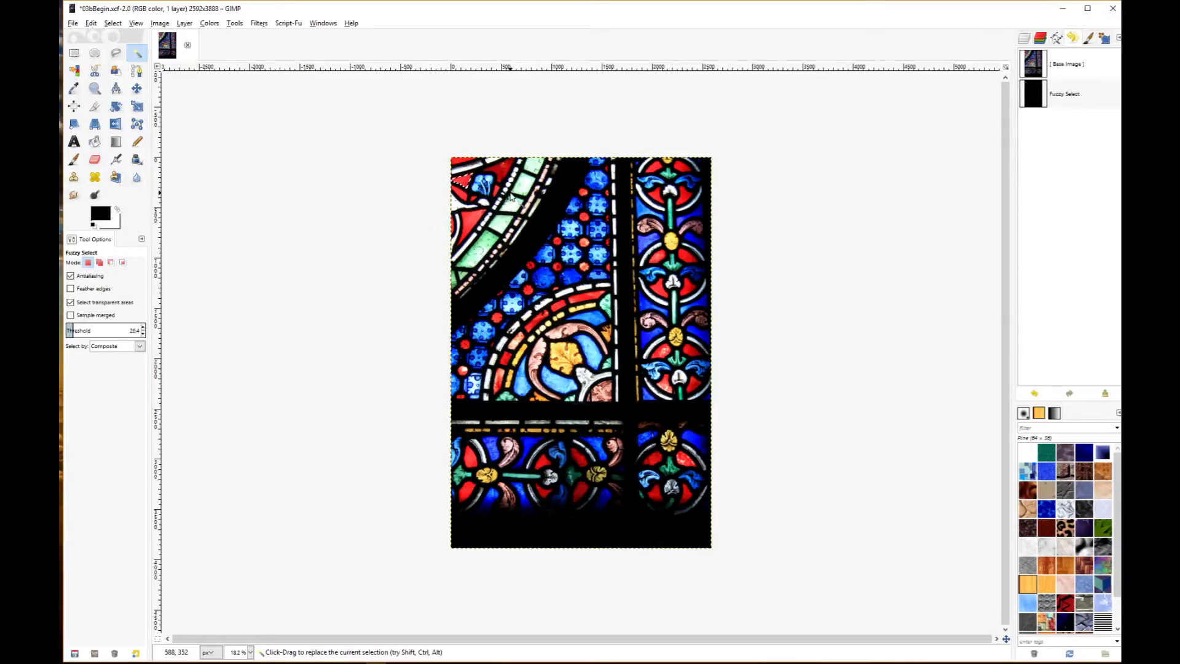
Add the other red panes in the upper-left section to the fuzzy selection, and clear the whole selection.
key("shift")
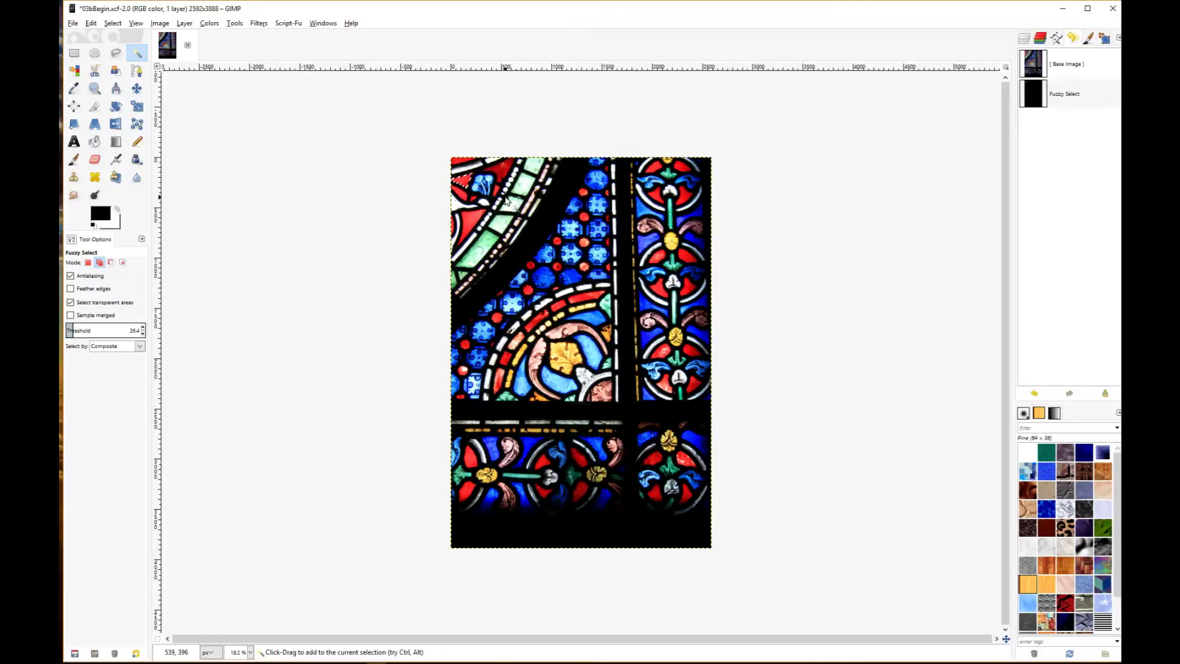
left_click(473, 219, "shift")
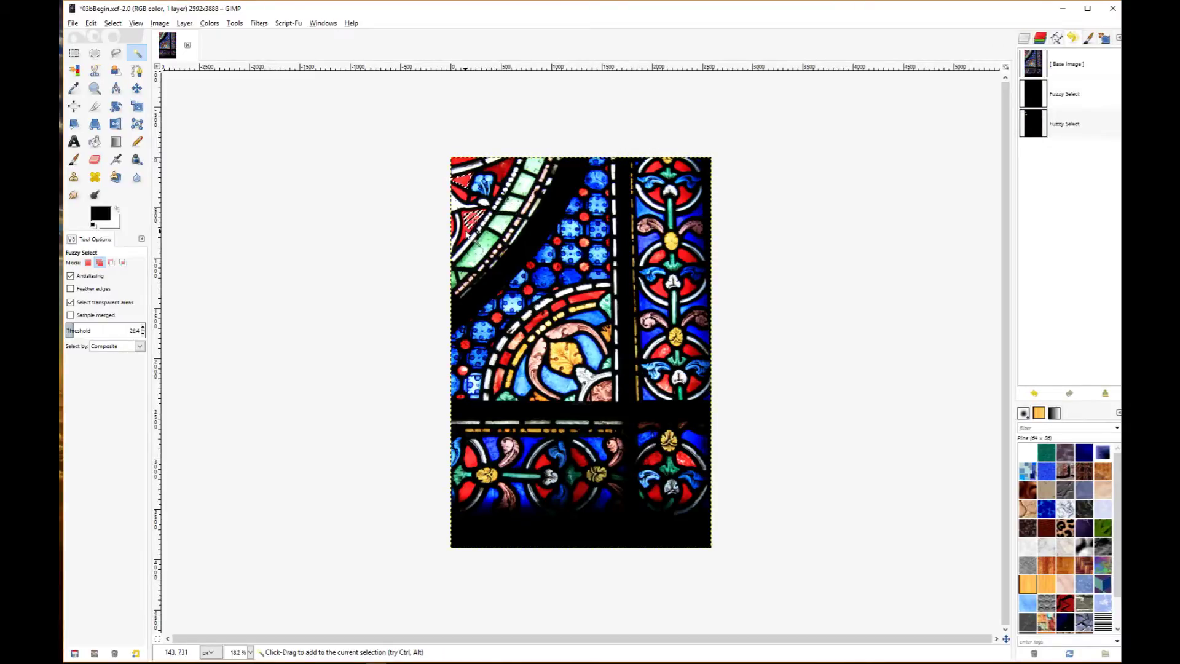
left_click(467, 239, "shift")
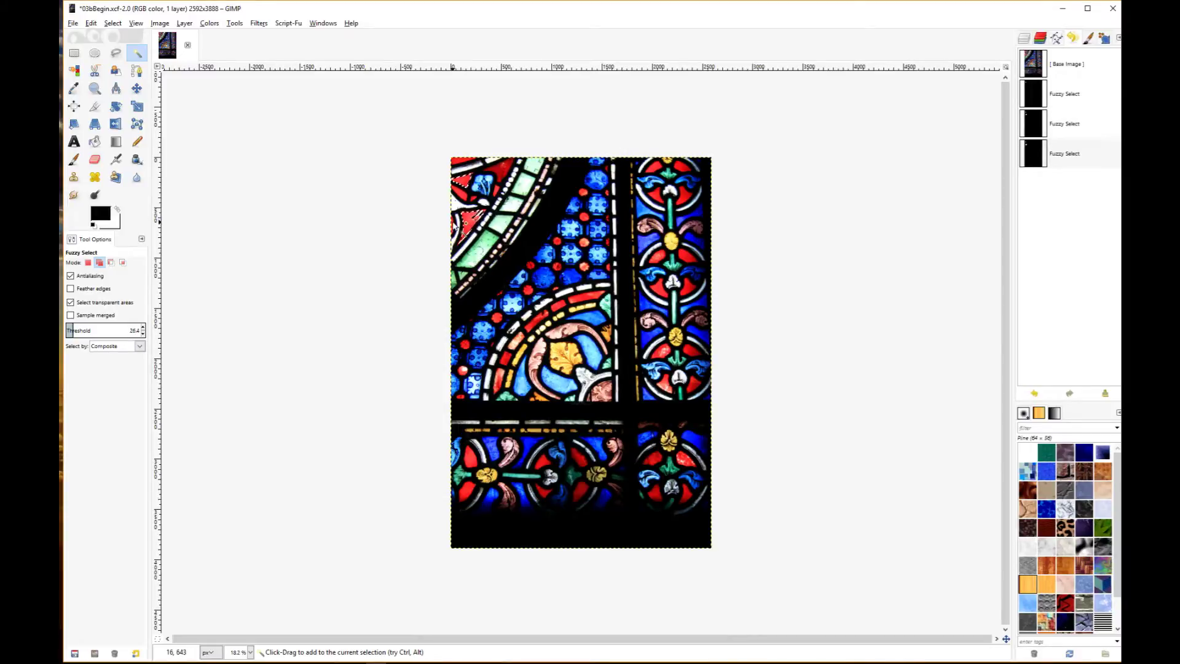
left_click(462, 241, "shift")
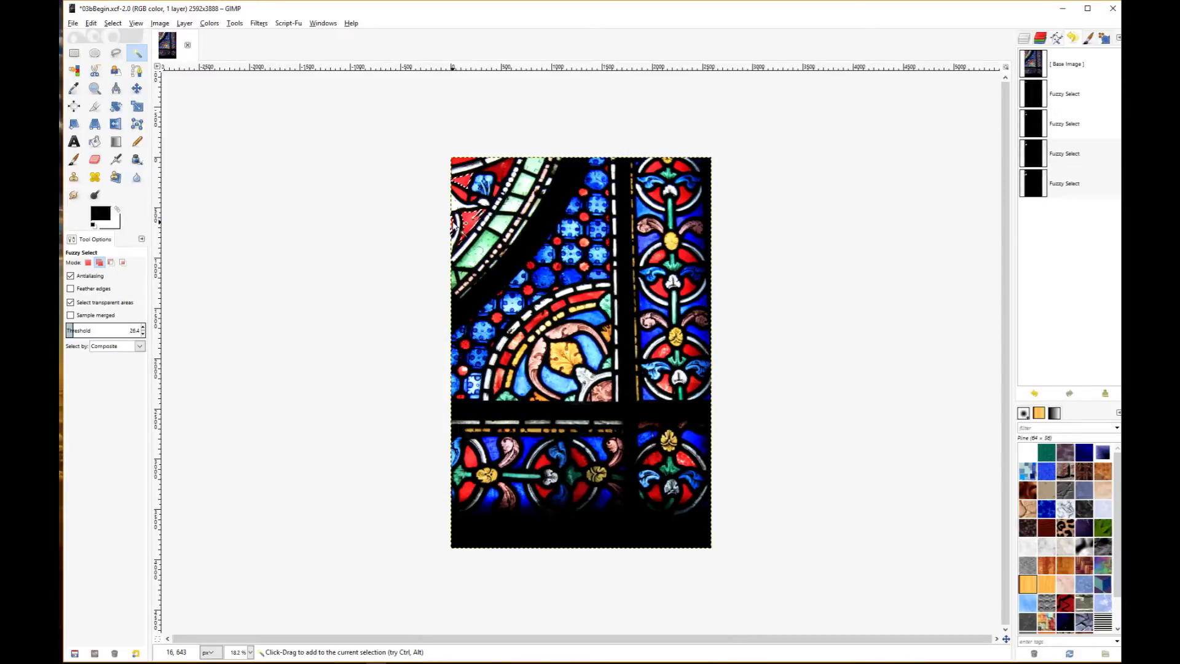
left_click(476, 165)
left_click(508, 169)
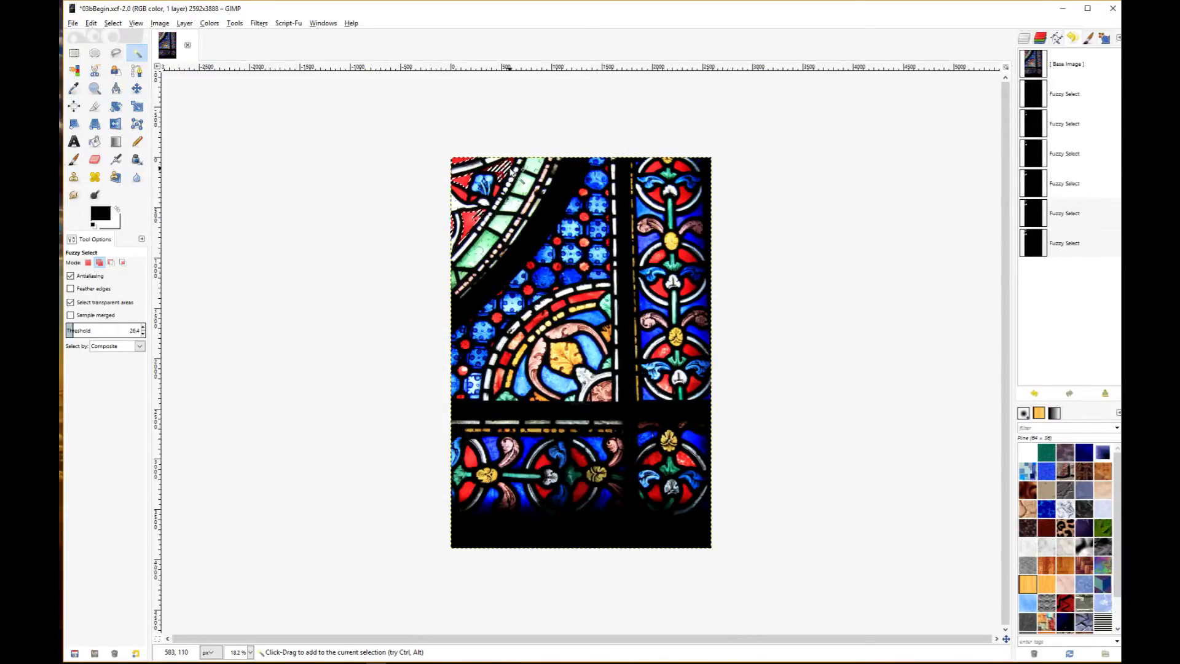
left_click(505, 172)
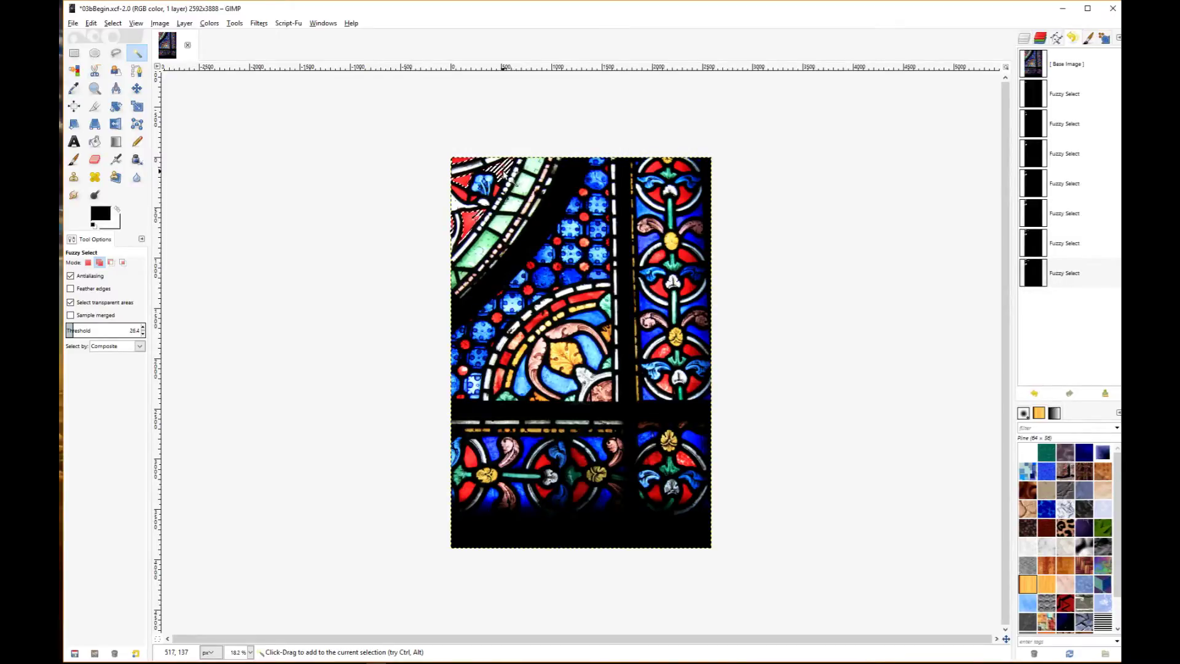
left_click(507, 176)
left_click(502, 189)
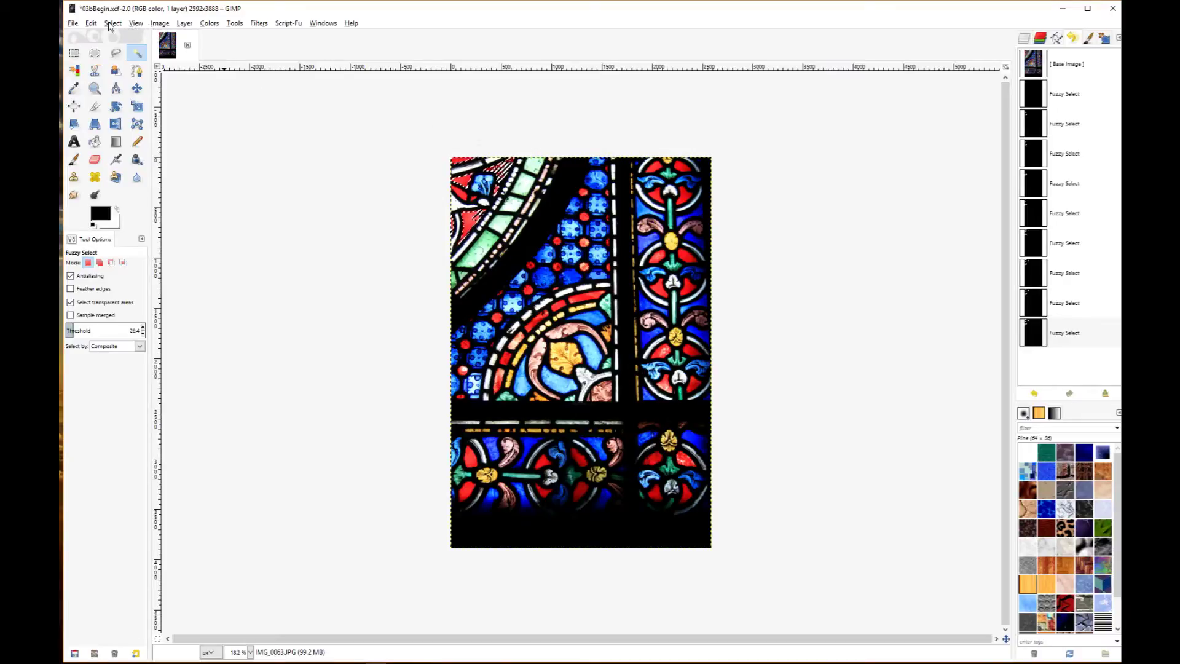
left_click(110, 23)
left_click(129, 51)
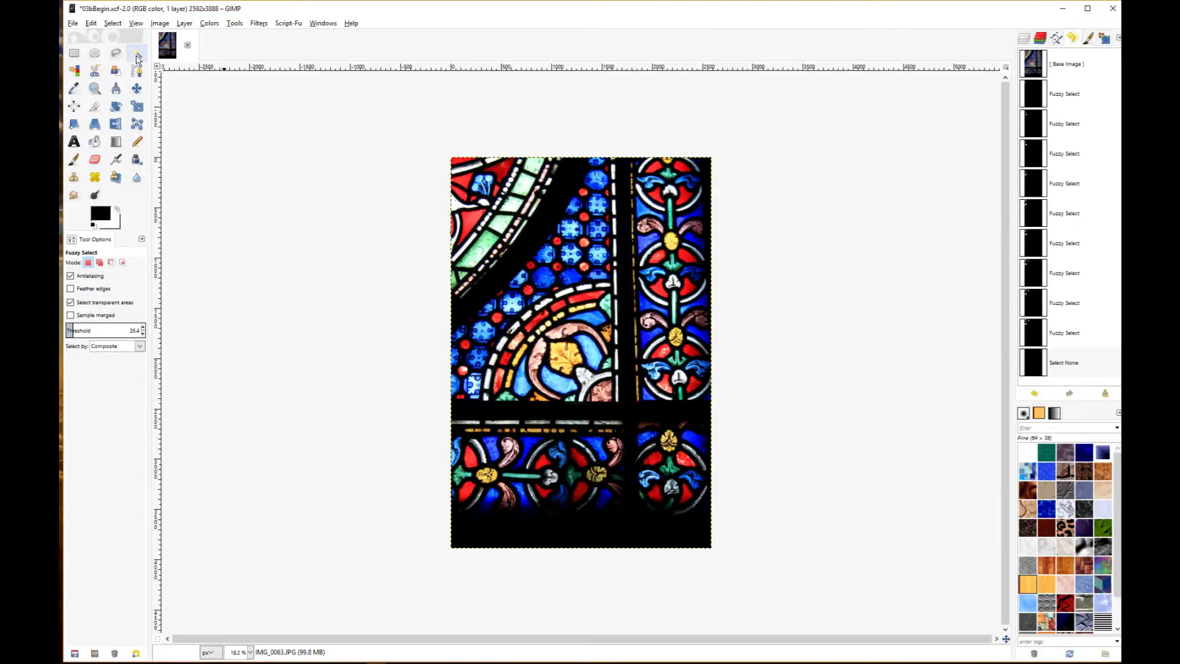
Use Select by Color on the upper-left red glass, undo it, and reselect the red with the threshold at about 25.
left_click(75, 71)
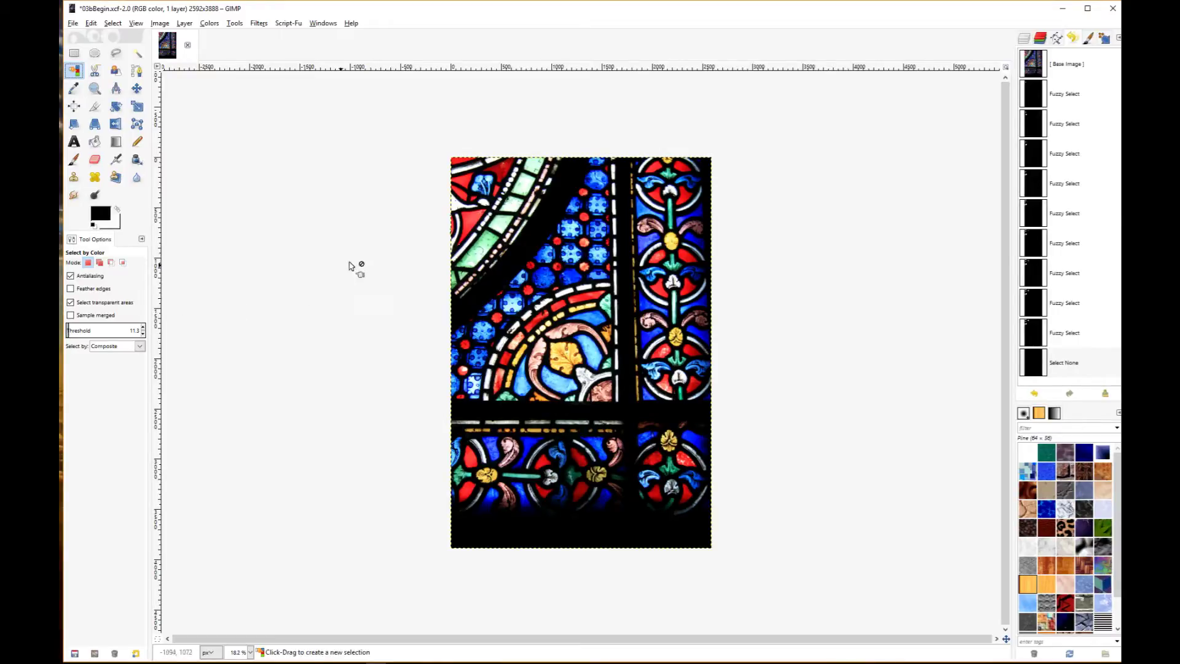
left_click(472, 228)
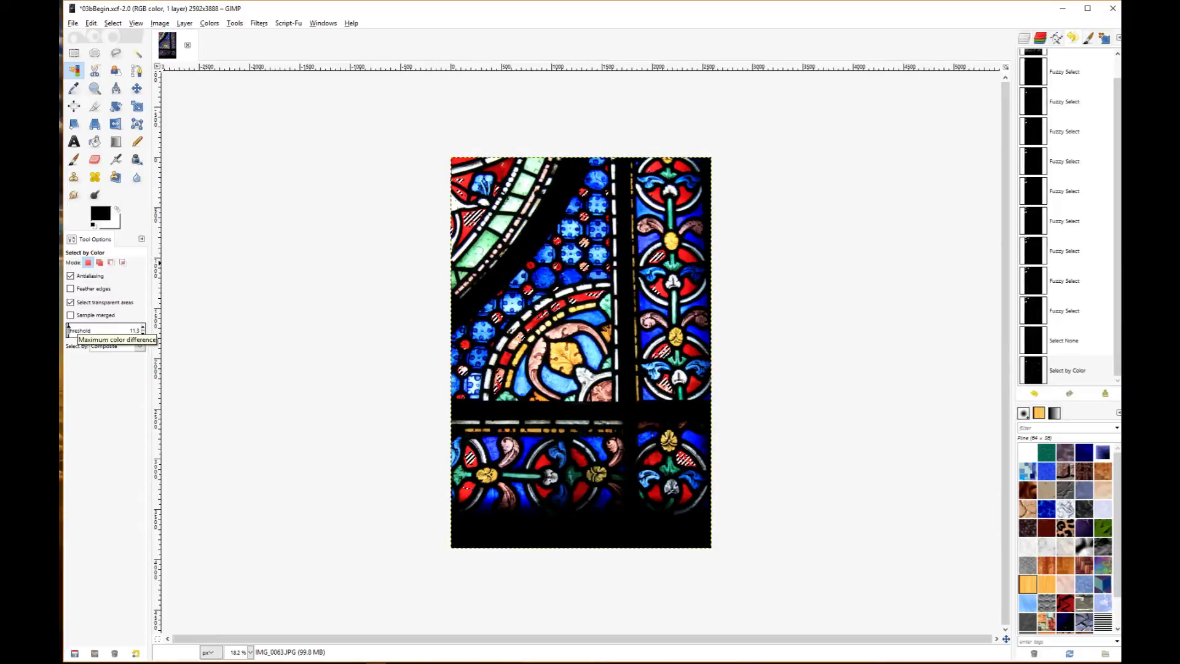
key("ctrl+z")
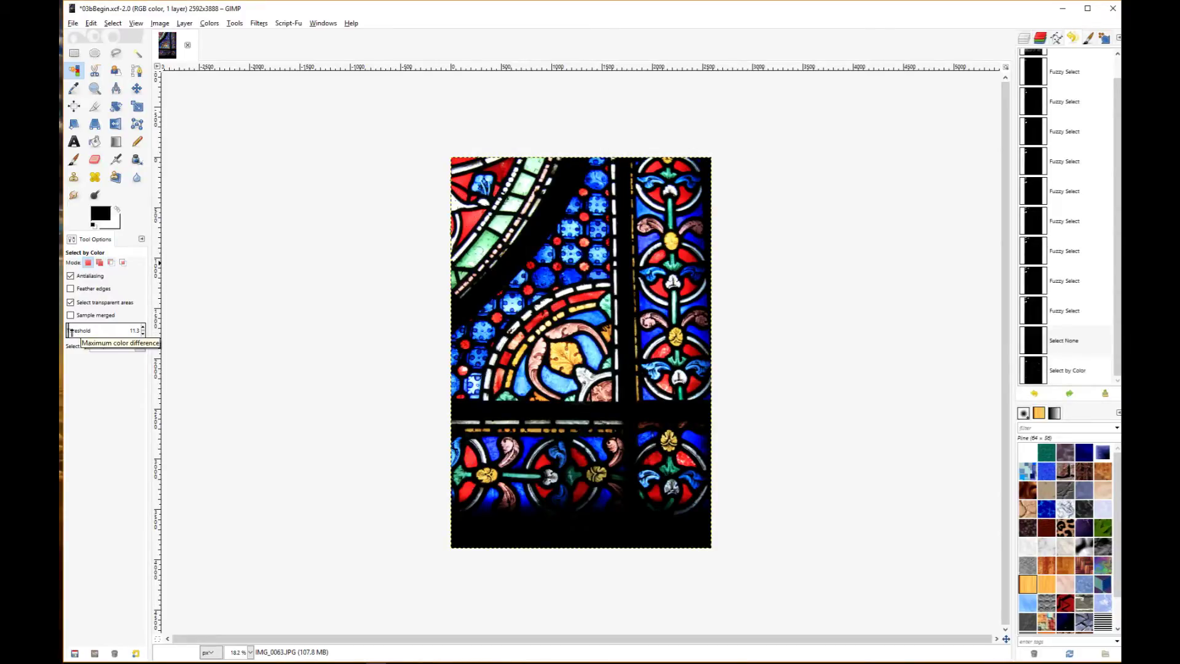
left_click(72, 329)
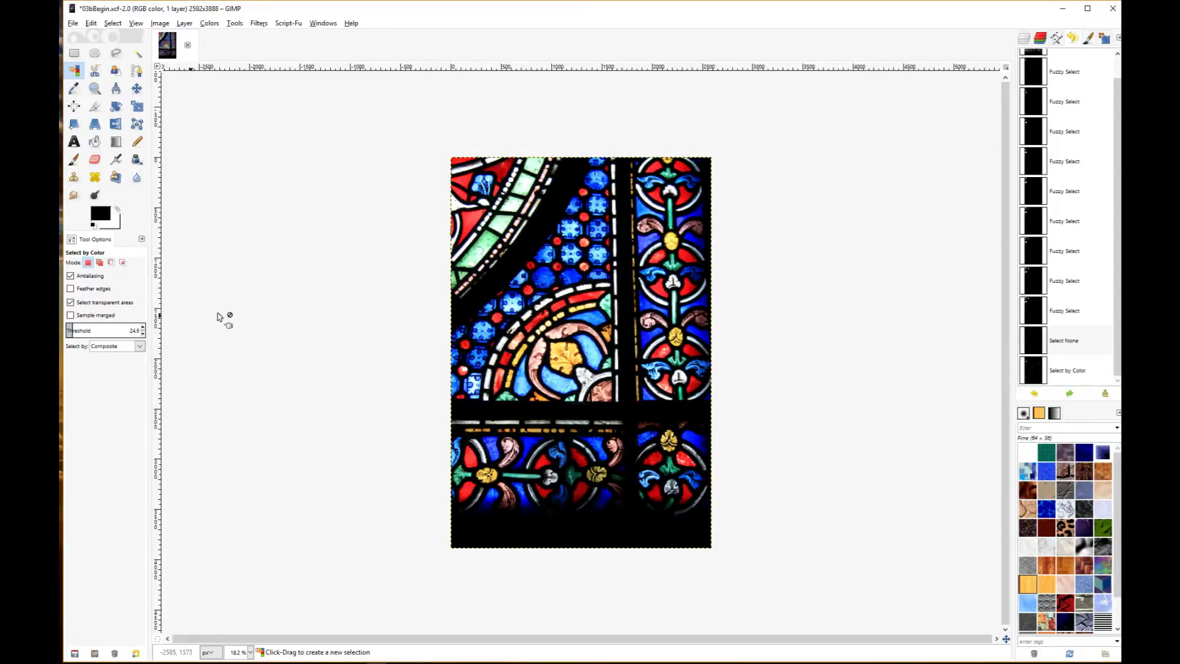
left_click(467, 228)
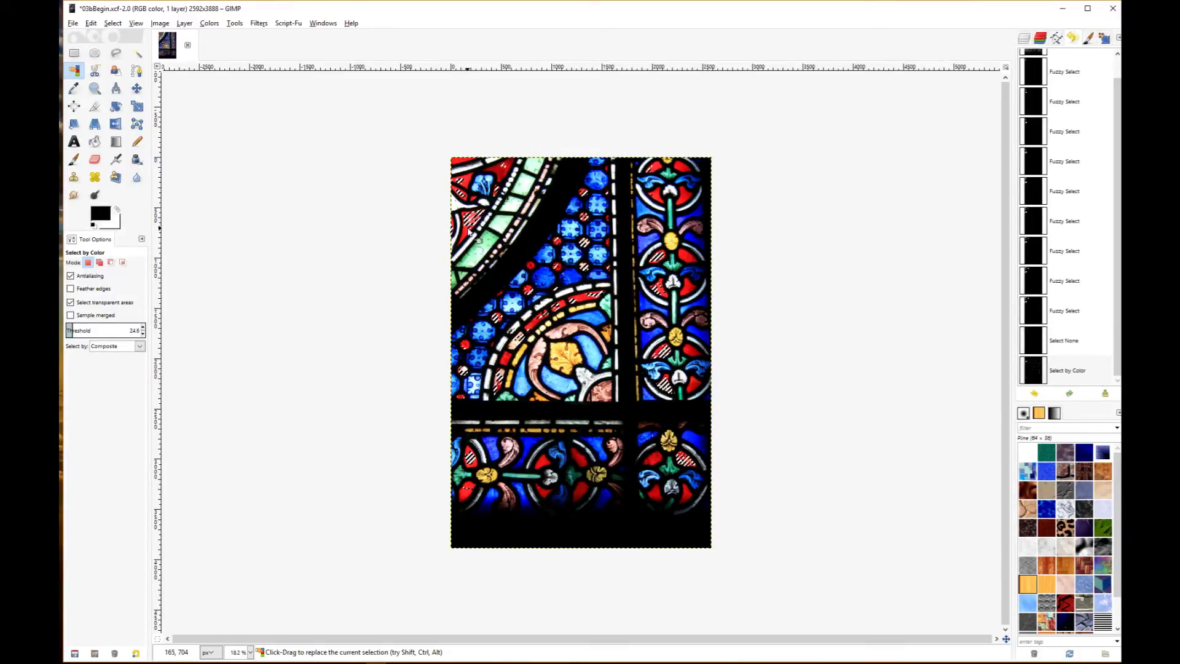
Add further red shades from across the window to the color selection, and clear the whole selection.
key("shift")
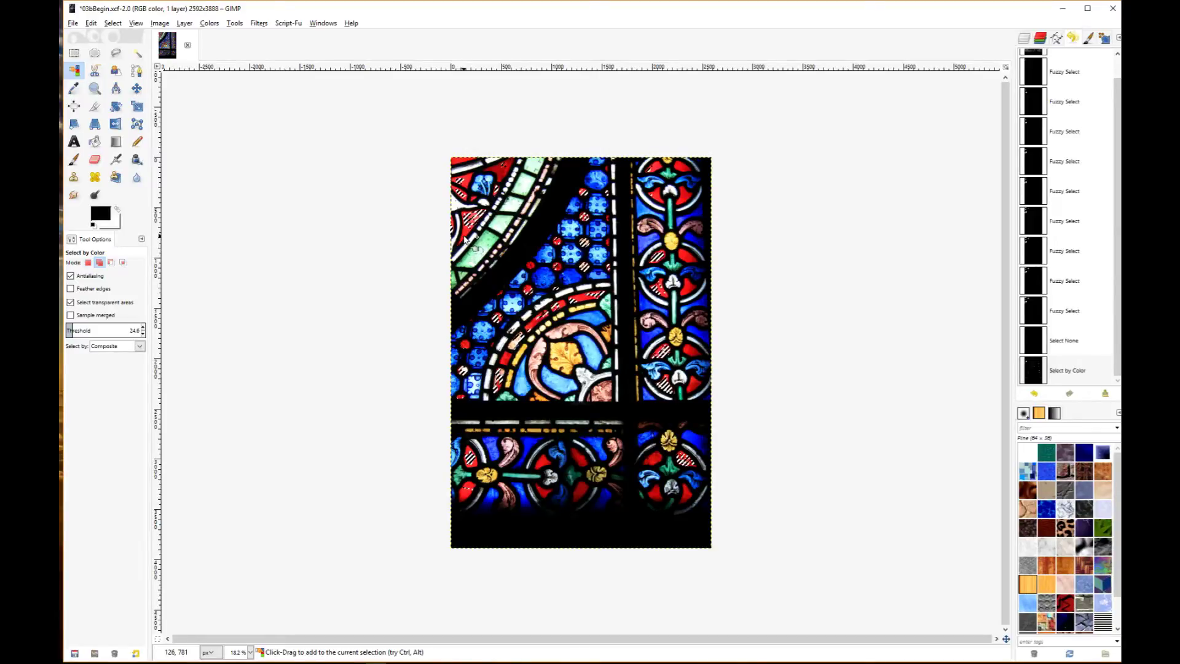
left_click(466, 236, "shift")
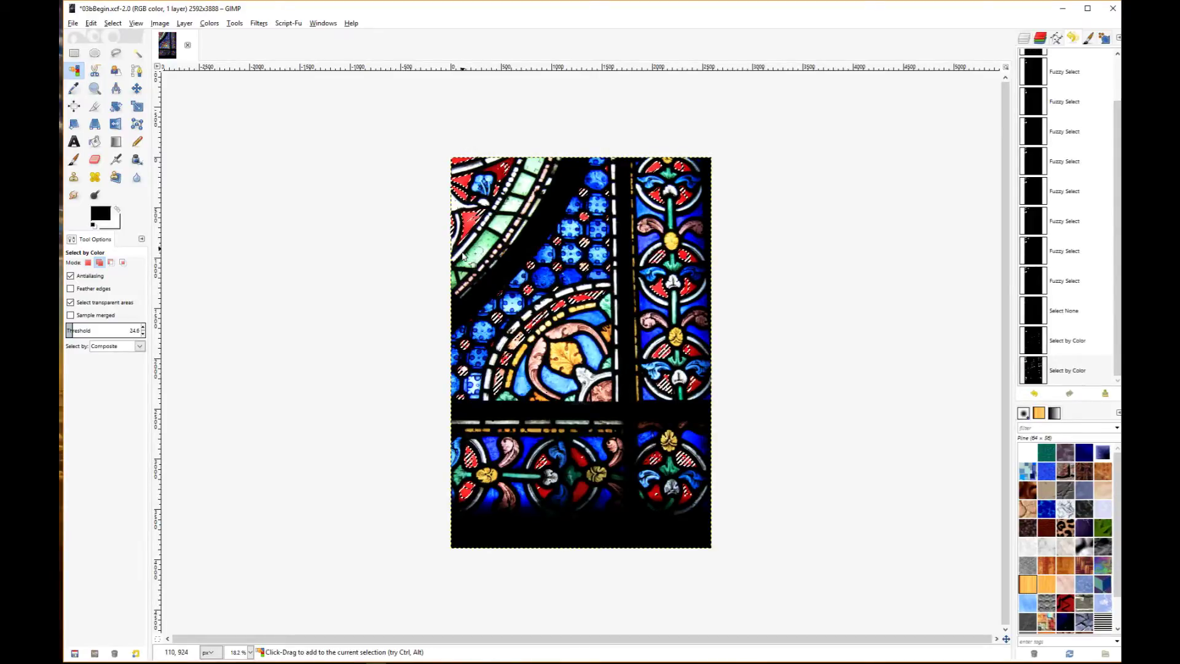
left_click(508, 181, "shift")
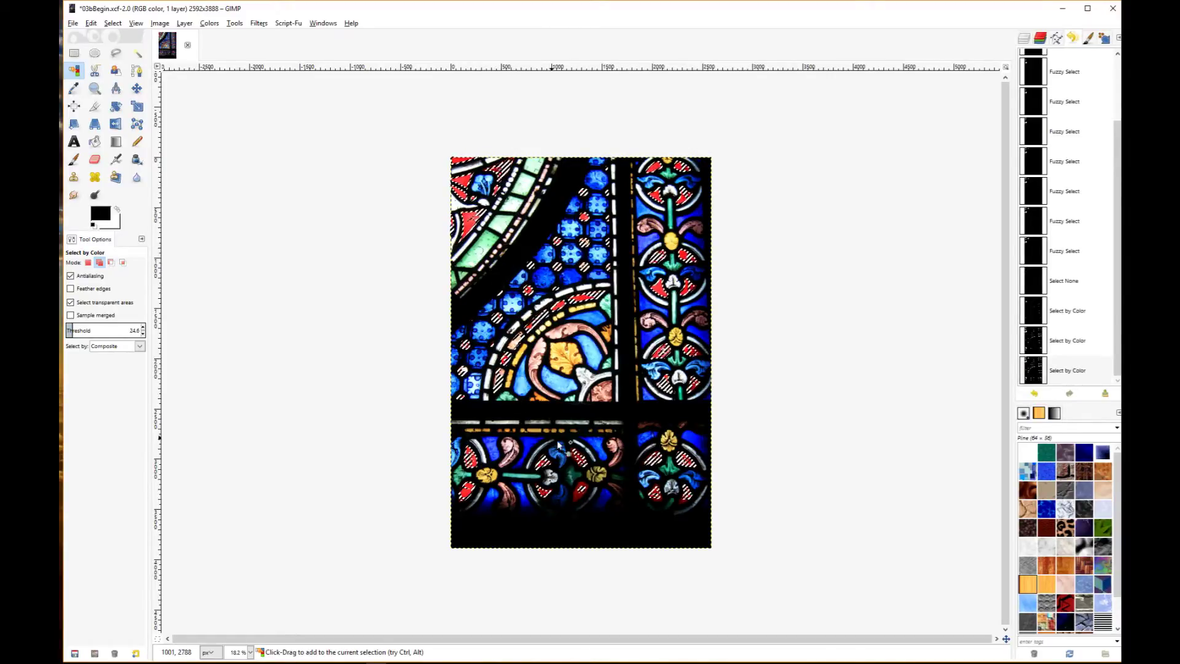
left_click(577, 495, "shift")
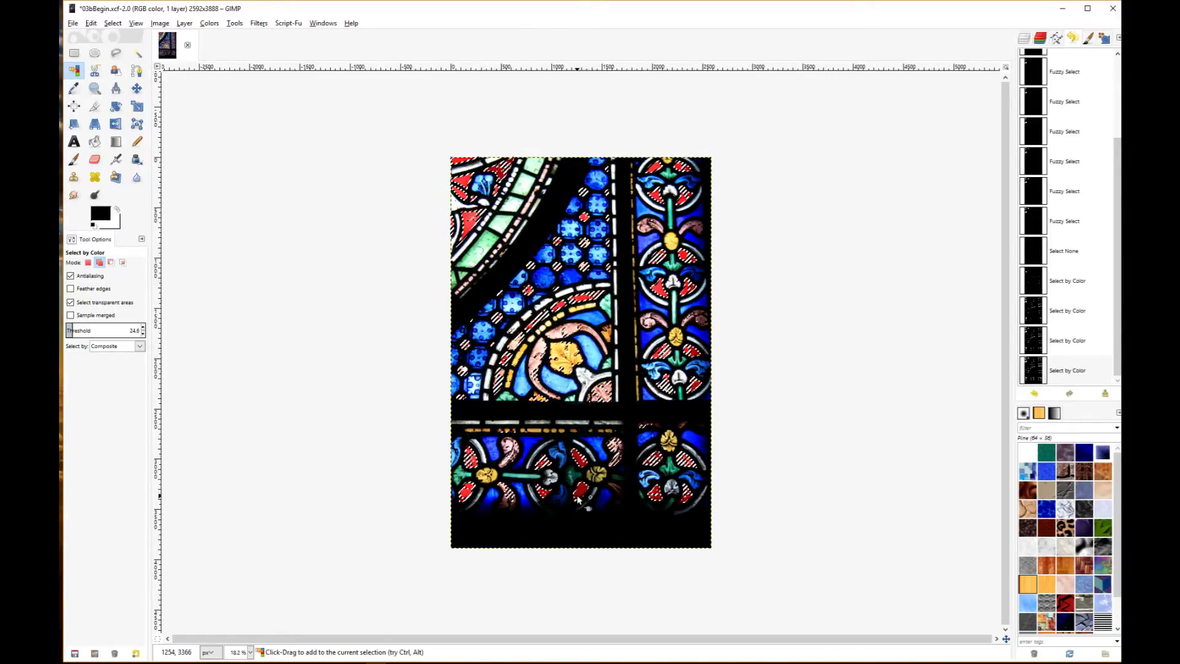
left_click(655, 491, "shift")
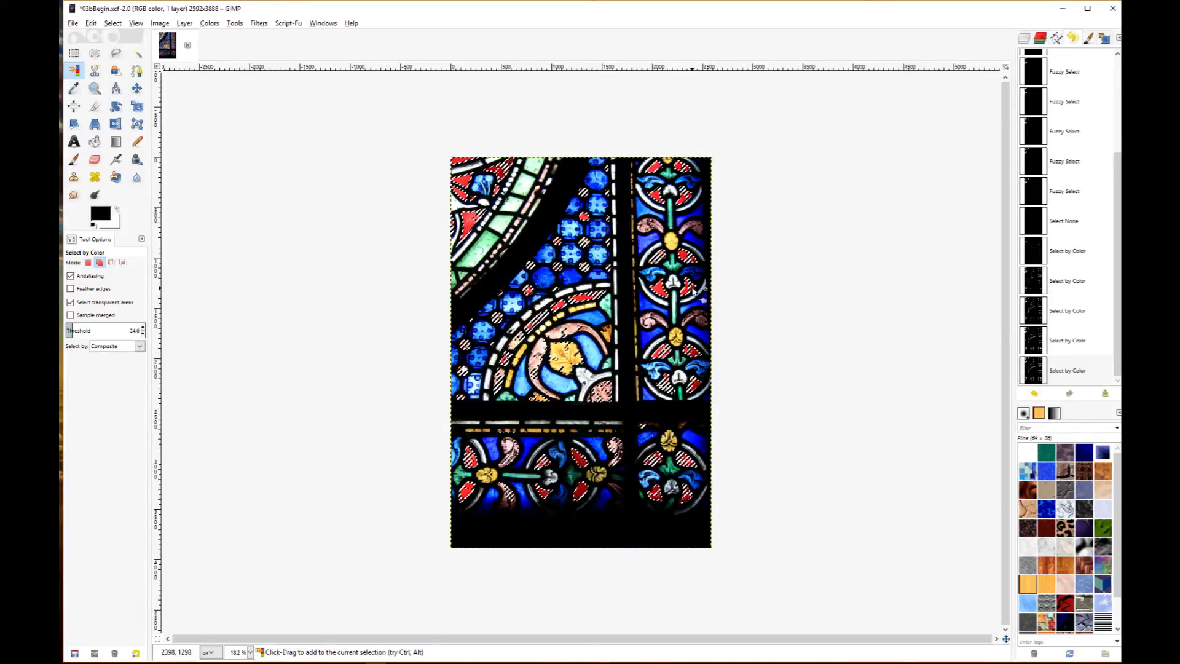
left_click(690, 308)
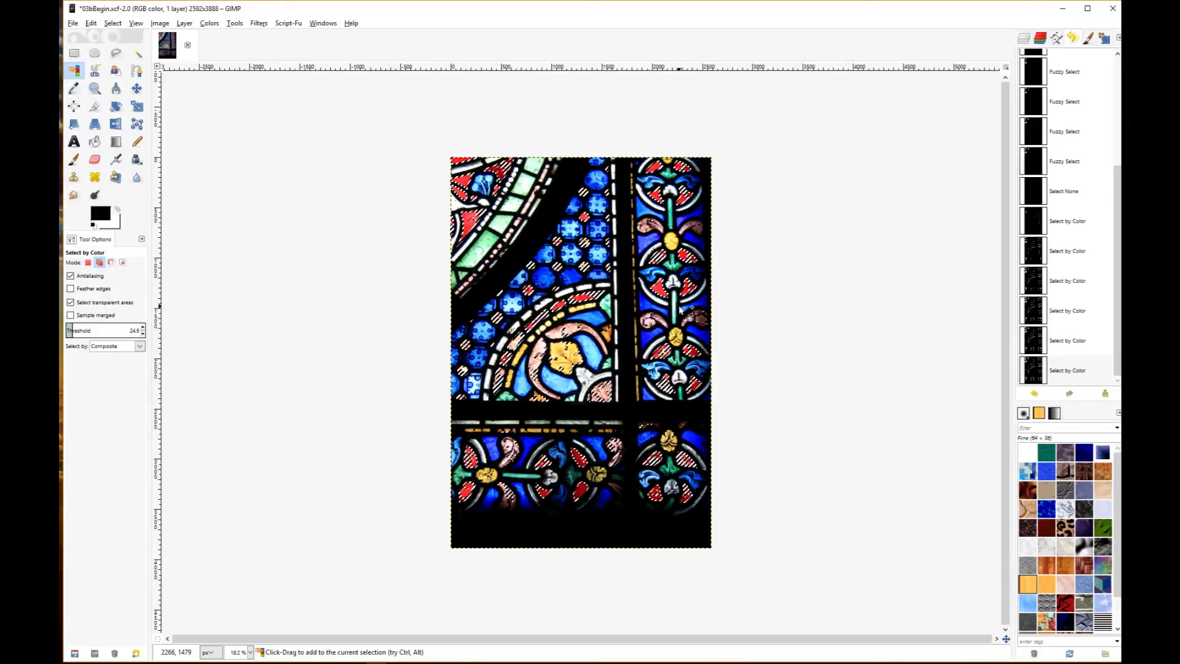
left_click(119, 27)
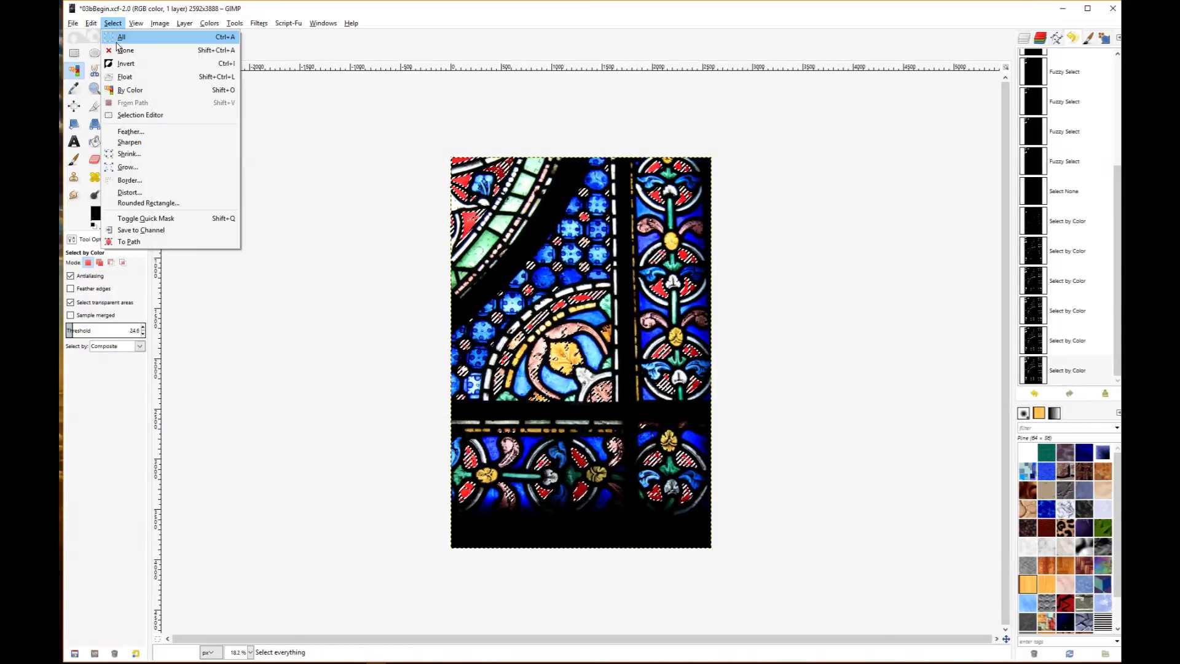
left_click(119, 52)
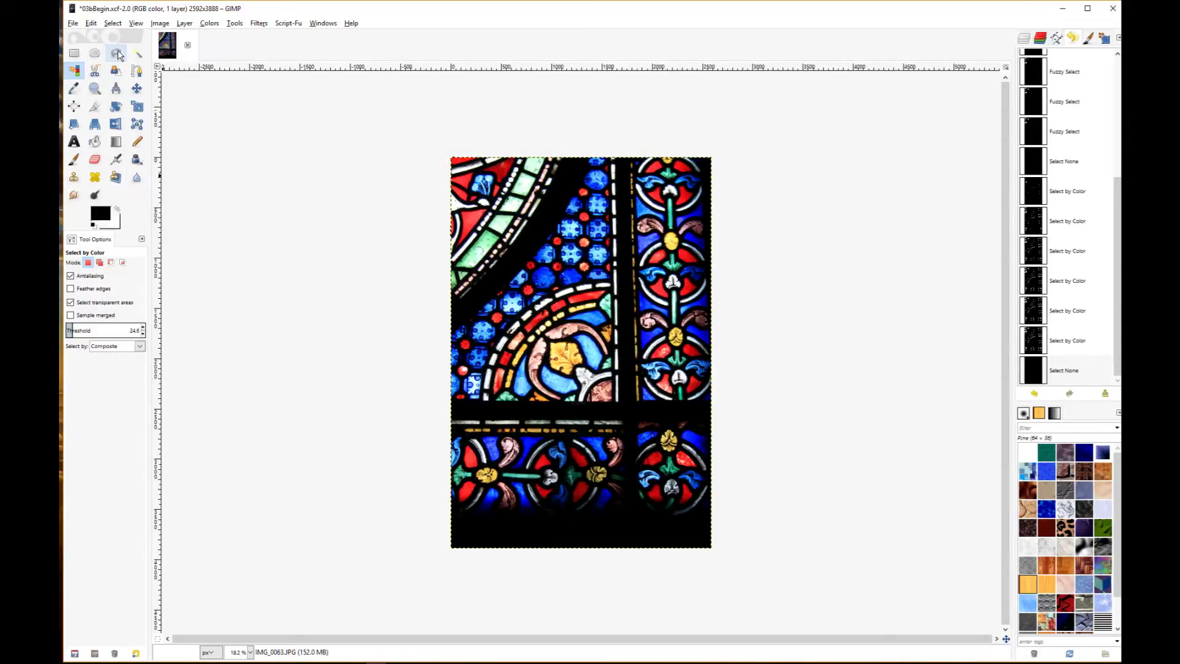
Open Color Exchange and set its From Color to the bright red (ff2224) sampled from the red glass in the preview.
left_click(210, 23)
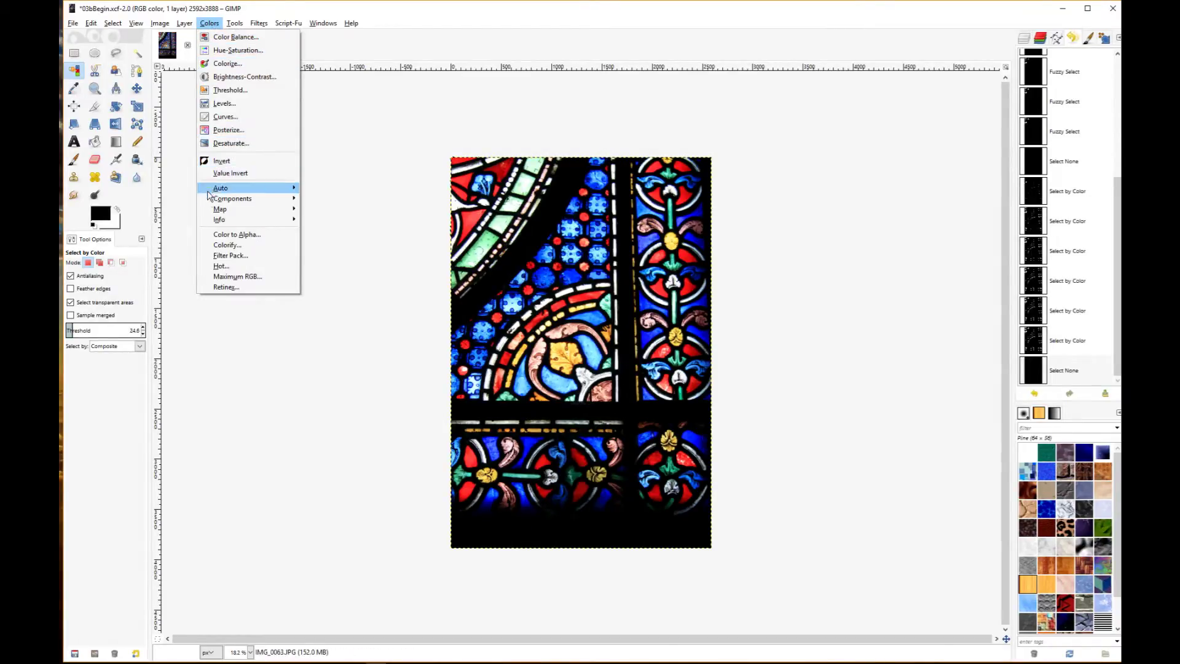
mouse_move(233, 213)
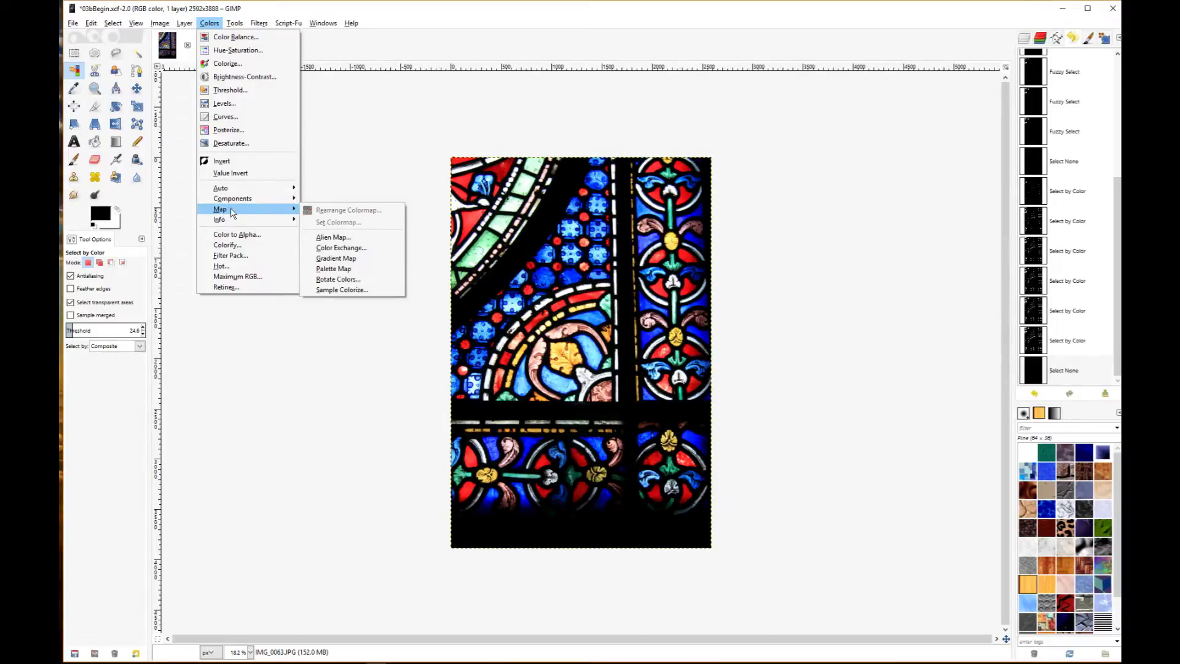
left_click(339, 248)
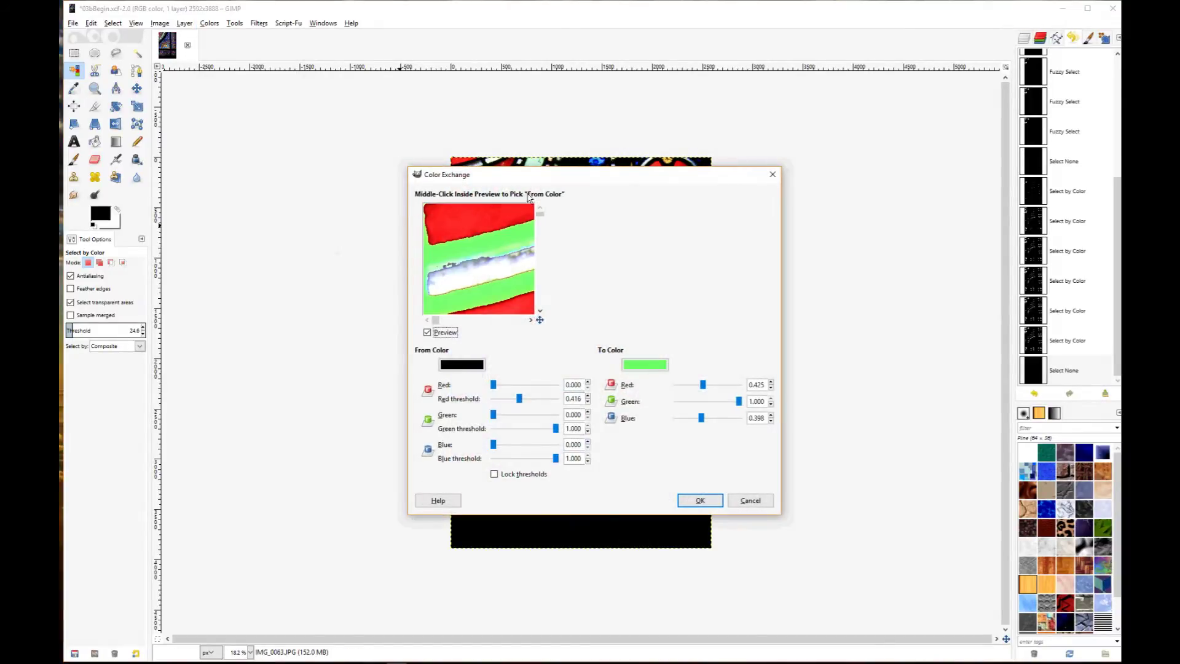
left_click_drag(561, 180, 812, 209)
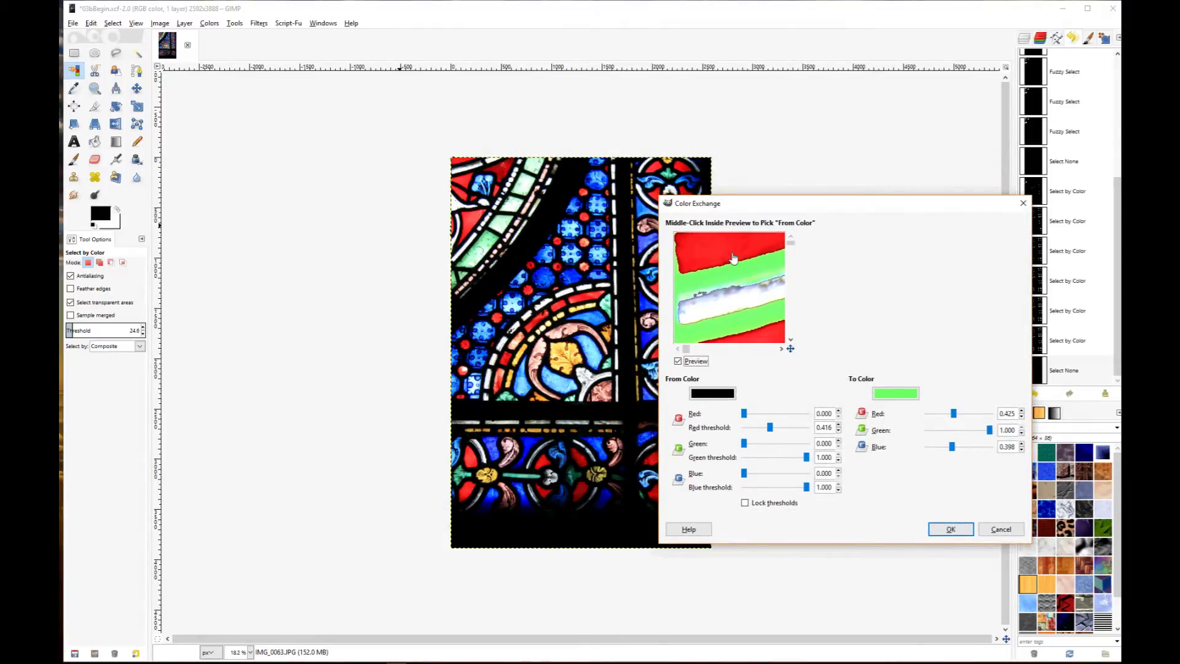
left_click(711, 397)
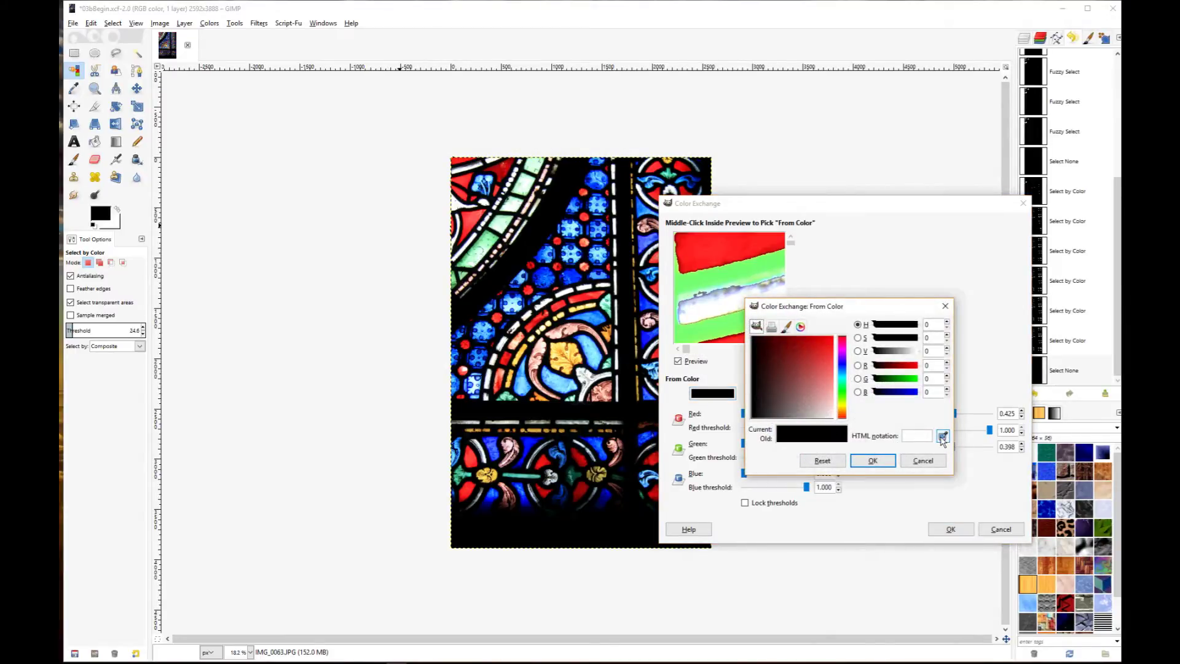
left_click(942, 435)
left_click(734, 252)
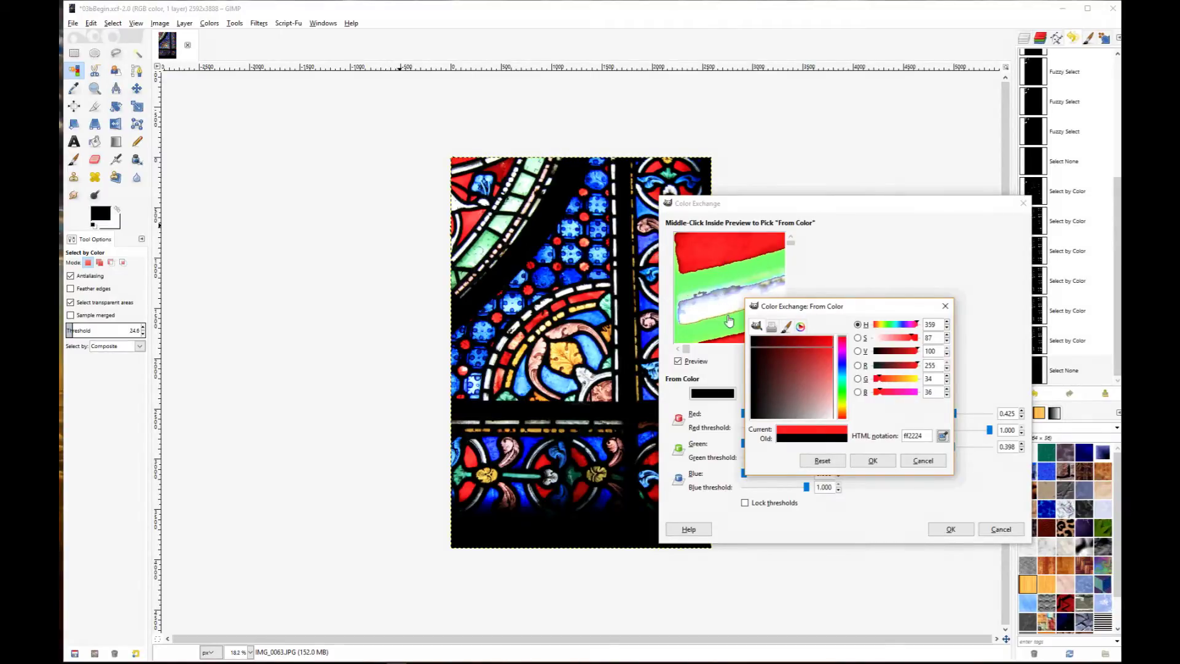
left_click(873, 461)
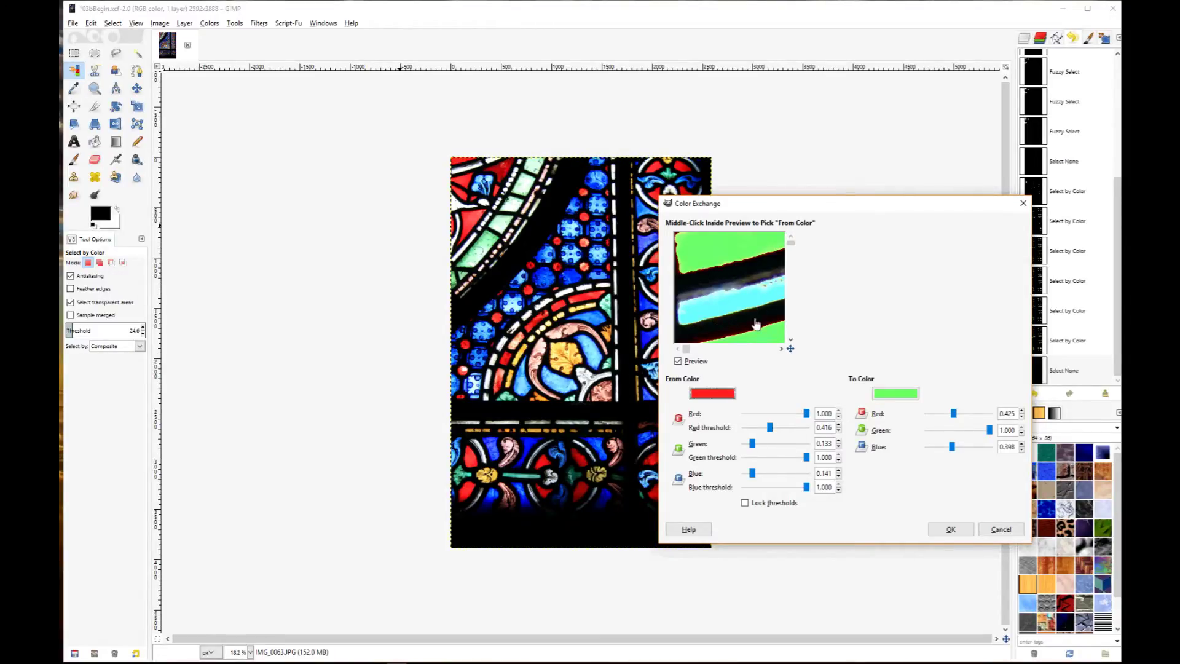
Examine the color replacement in other areas of the Color Exchange preview, and enlarge the dialog to show more of the image.
left_click(686, 349)
left_click_drag(686, 352, 699, 352)
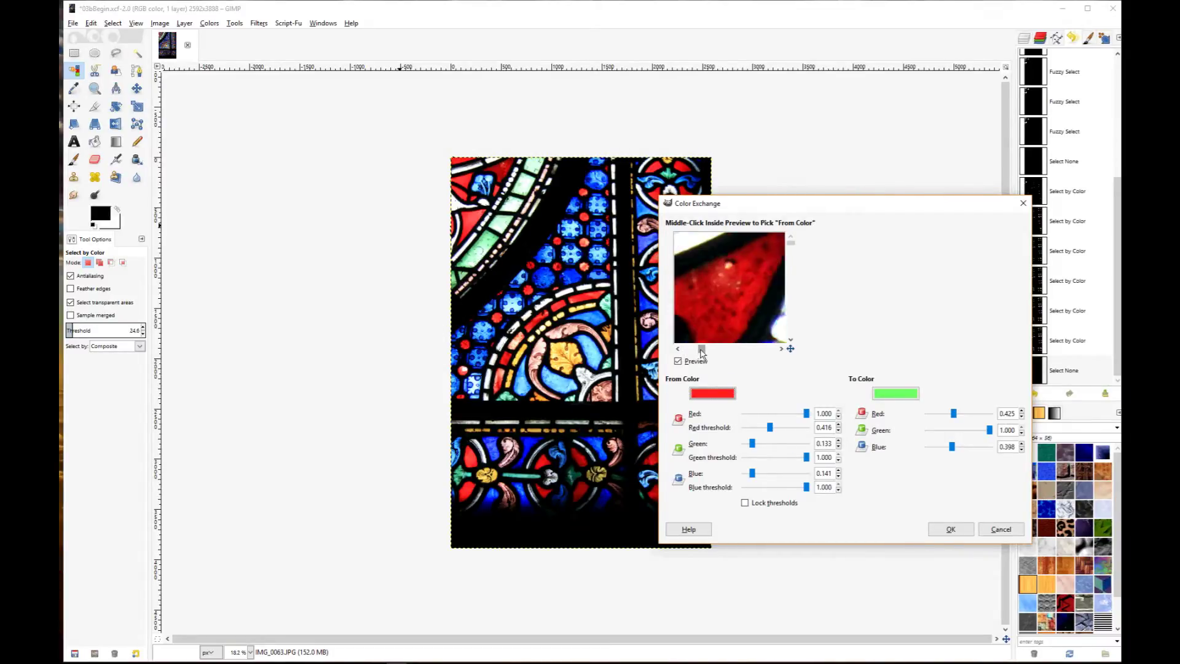
left_click_drag(764, 333, 740, 301)
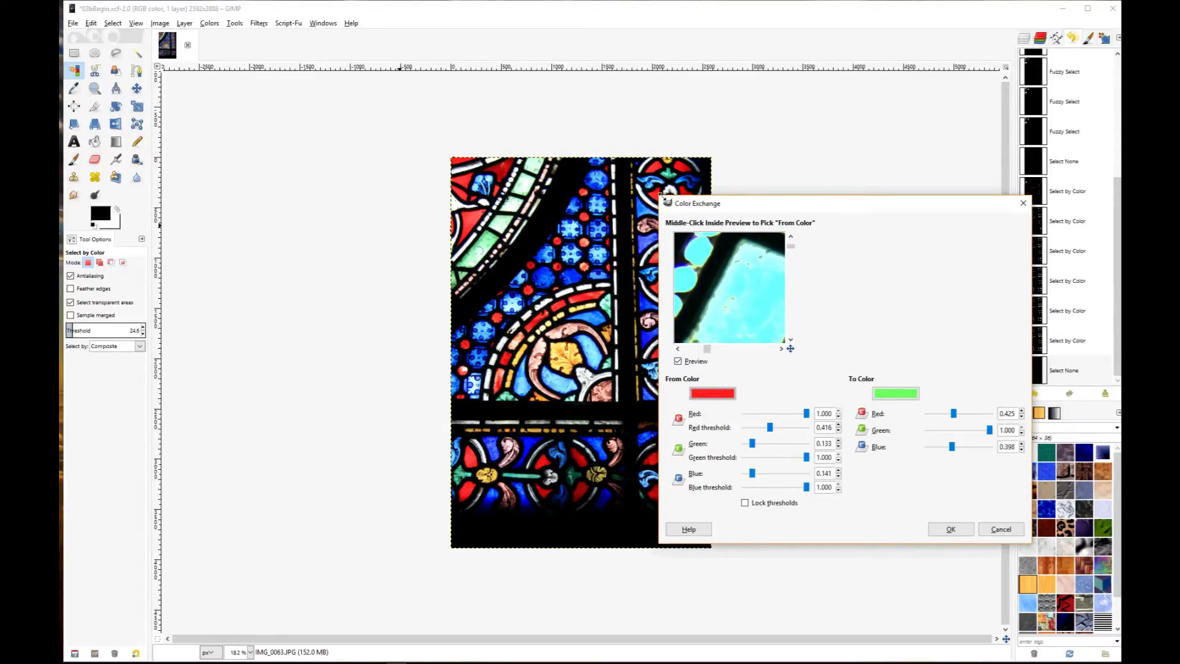
left_click_drag(660, 195, 303, 90)
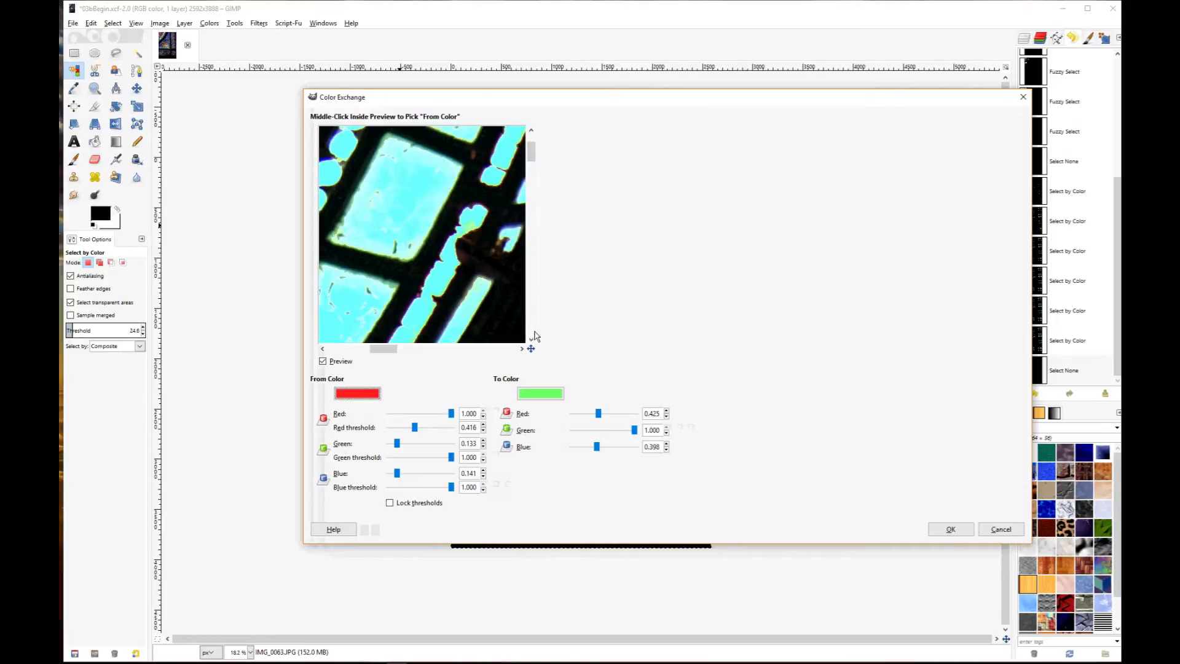
Set the red, green and blue thresholds of the From Color to 0.000 and check the preview over the red glass.
left_click_drag(515, 322, 471, 276)
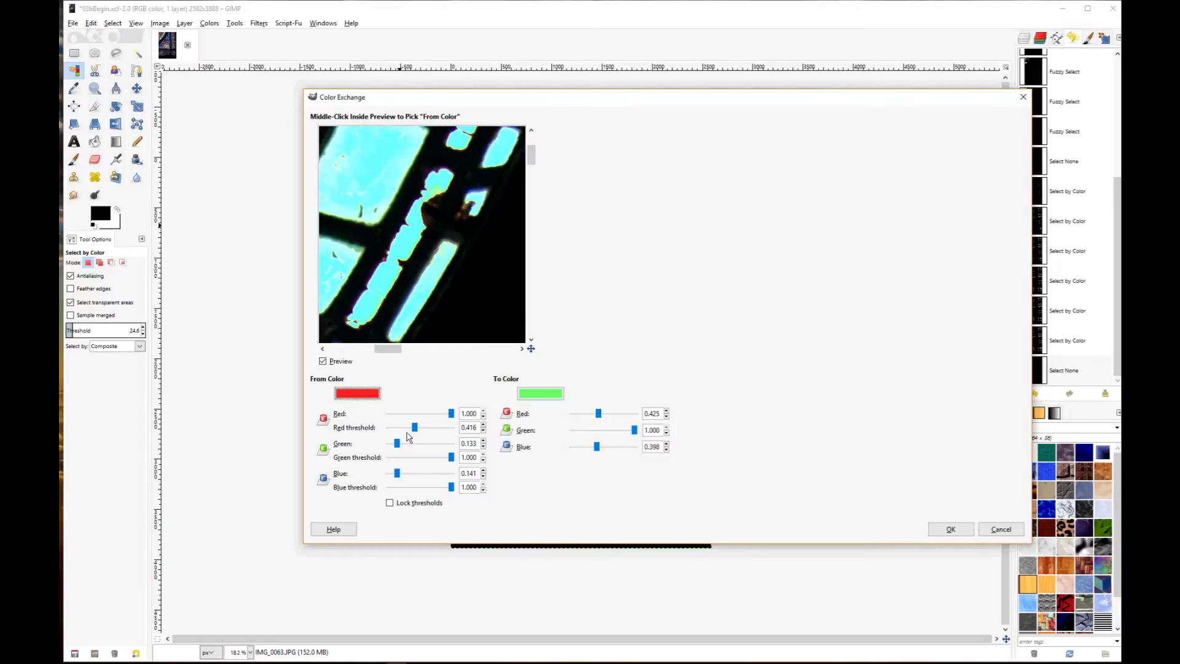
left_click_drag(414, 428, 359, 429)
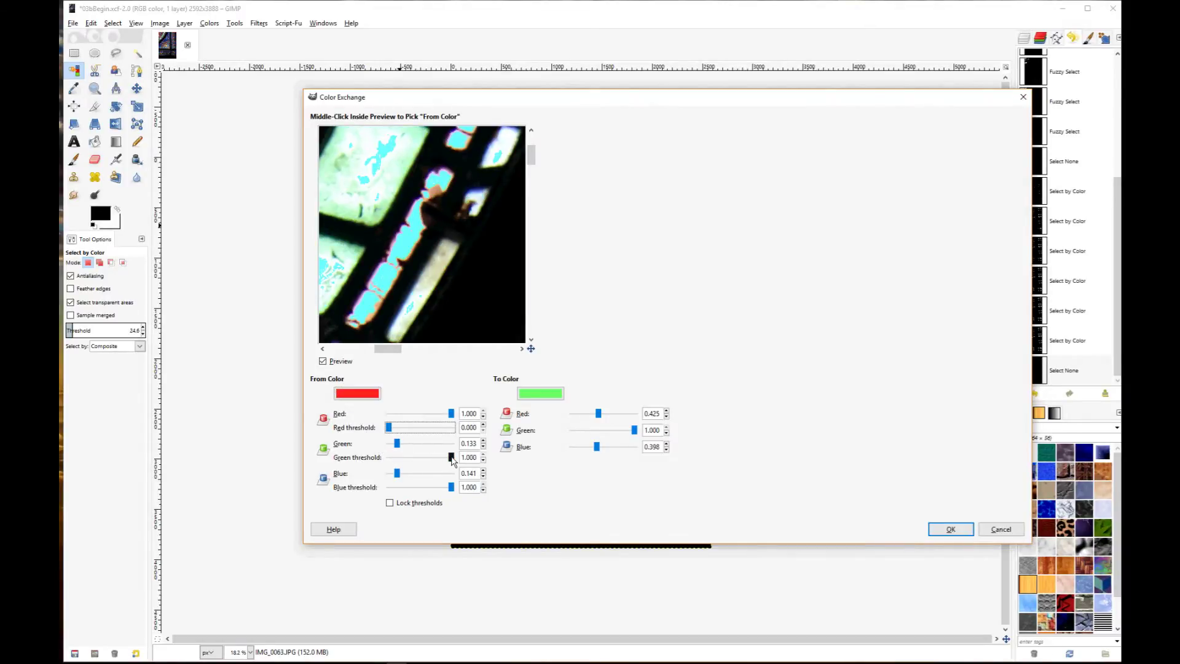
left_click_drag(451, 459, 388, 458)
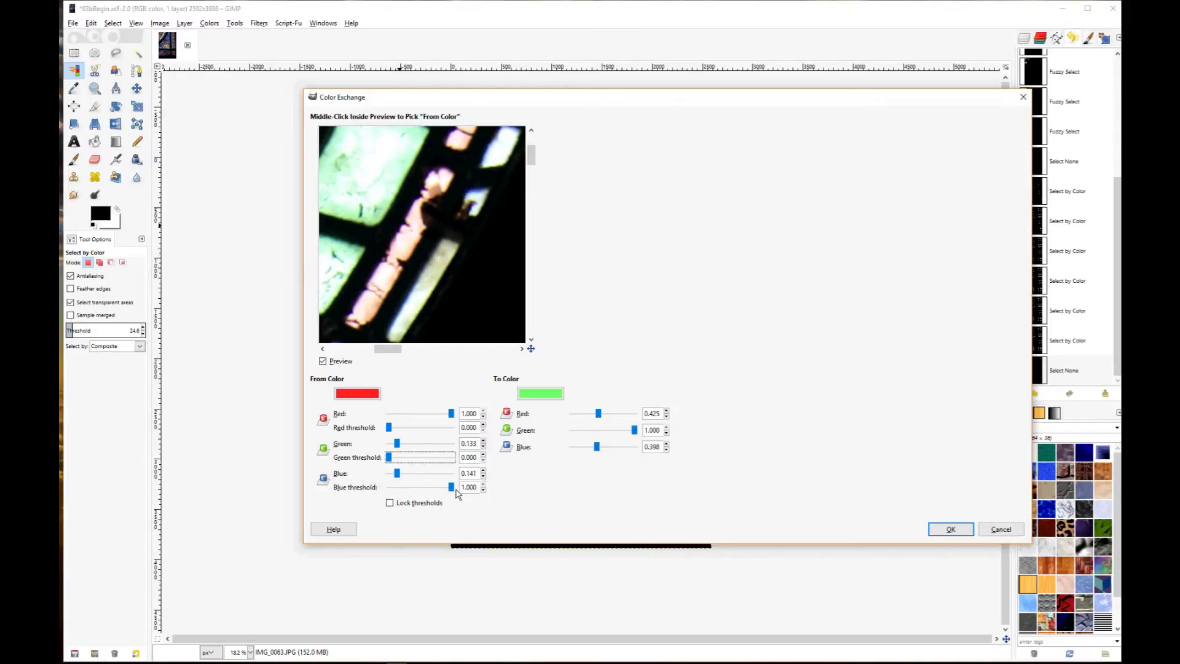
left_click_drag(453, 490, 389, 489)
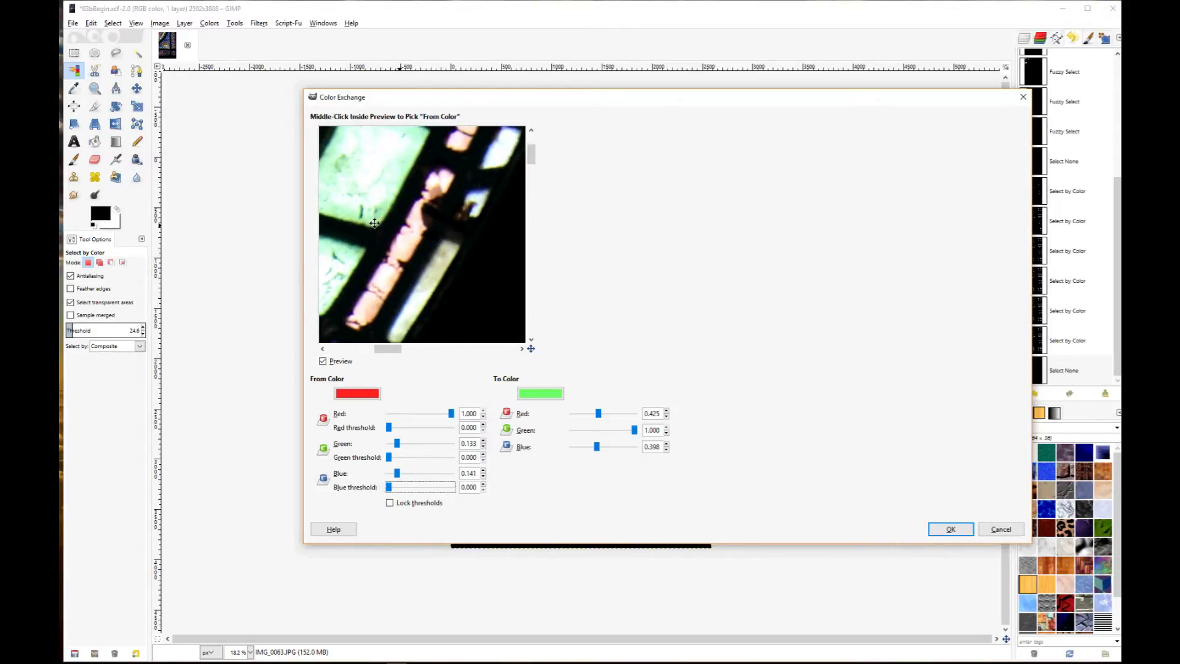
left_click_drag(369, 216, 478, 307)
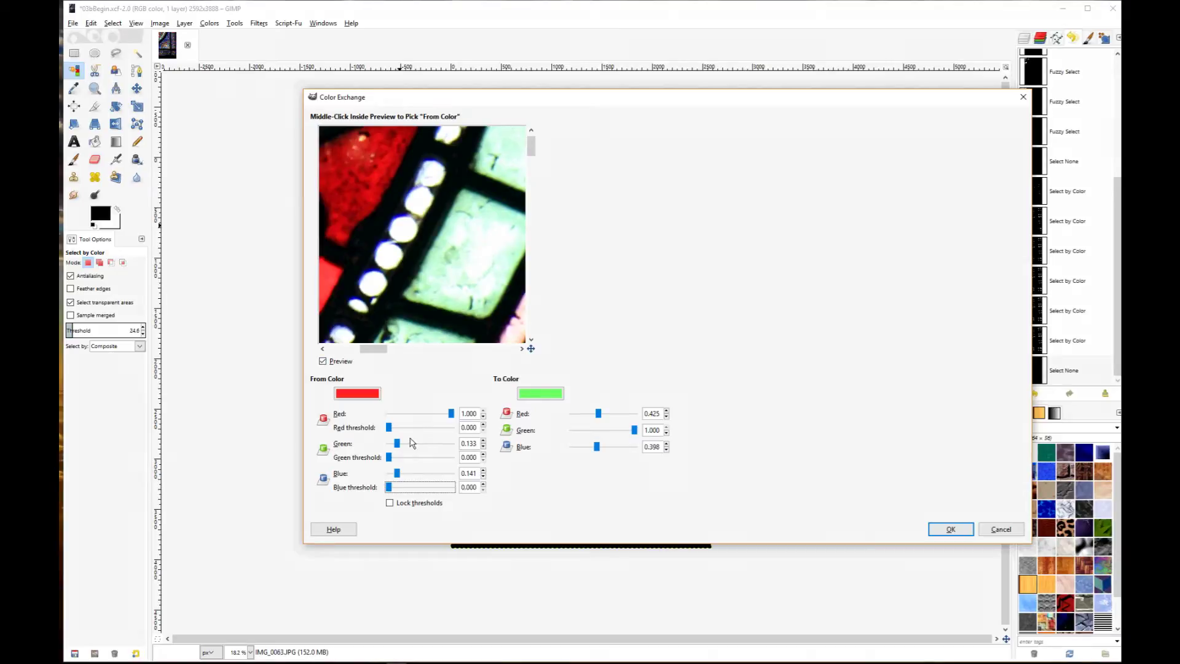
Set the From Color's red threshold to 1.000, green to 0.080, green threshold to 0.239 and blue threshold to 0.274.
left_click_drag(389, 488, 456, 490)
mouse_move(397, 449)
left_mouse_down()
mouse_move(451, 429)
mouse_move(443, 444)
mouse_move(393, 441)
left_mouse_up()
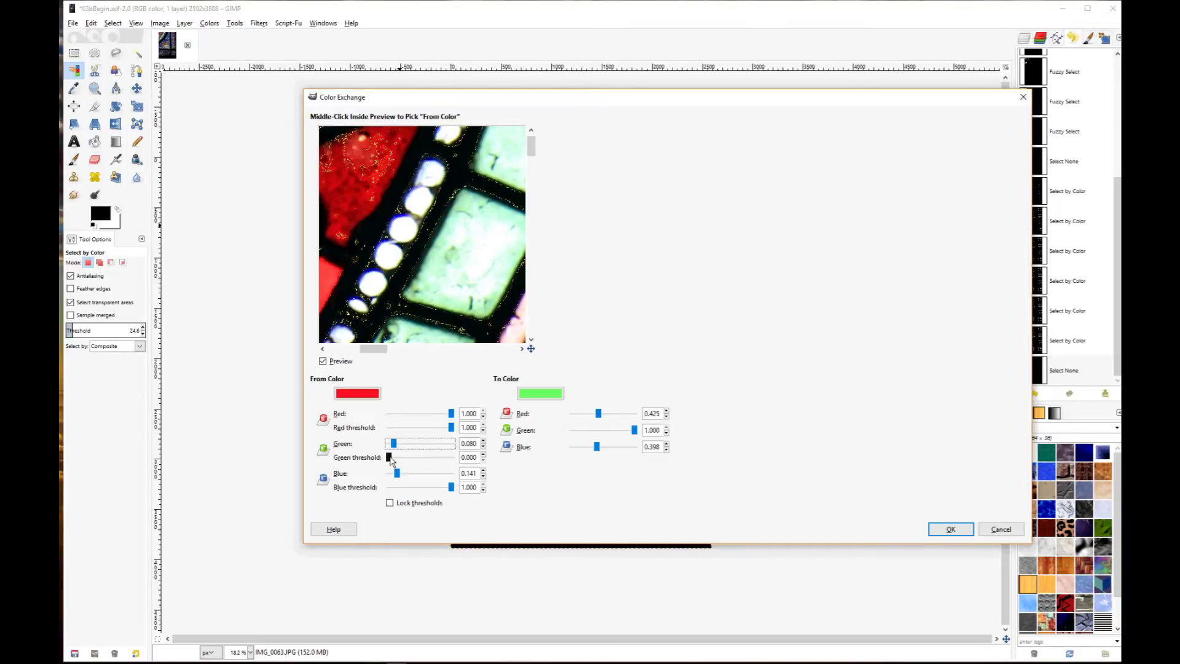
mouse_move(389, 459)
left_mouse_down()
mouse_move(456, 459)
mouse_move(410, 458)
left_mouse_up()
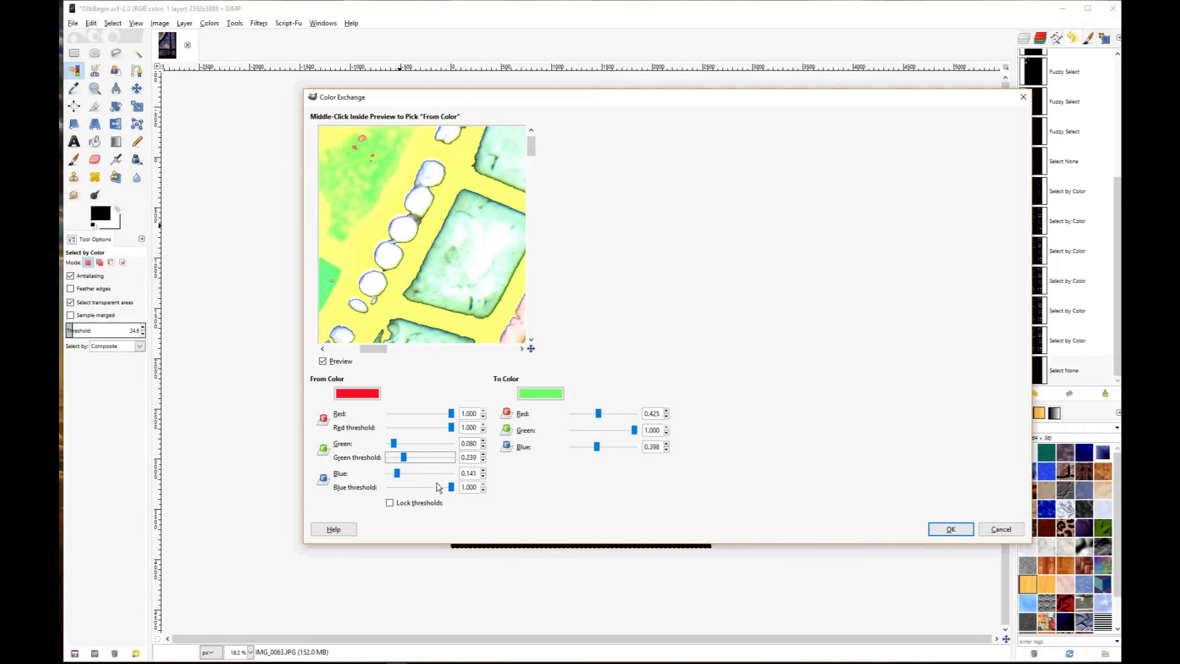
left_click_drag(451, 487, 404, 487)
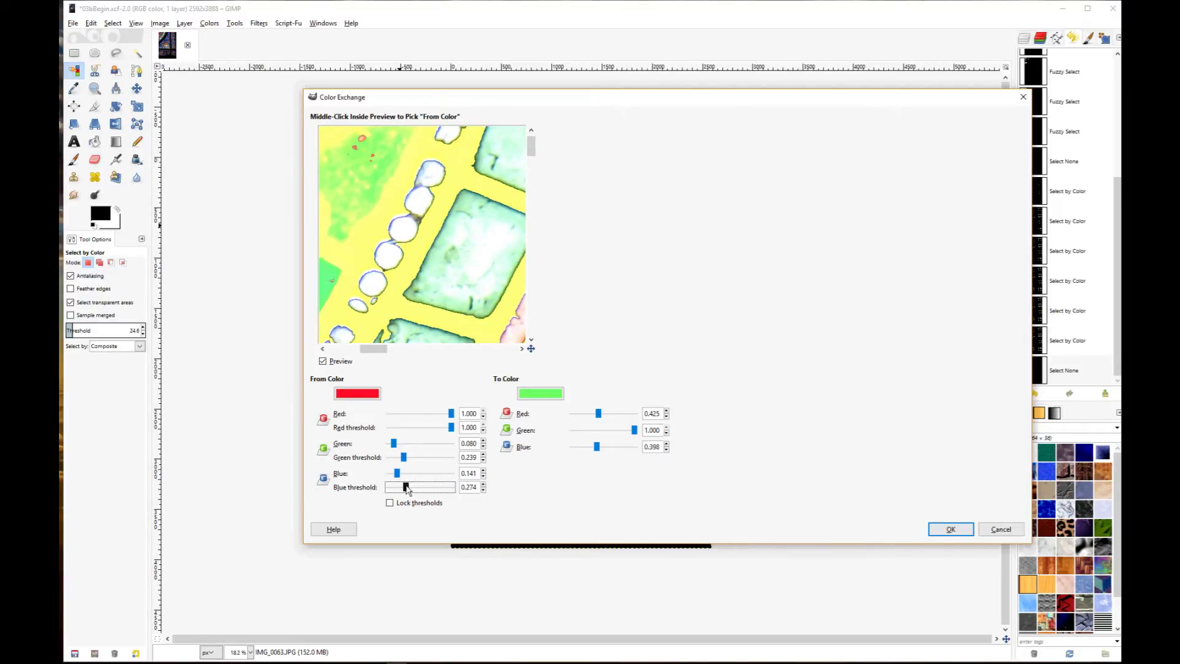
Set the red threshold to 0.000 and the From Color's green to 0.257, raise the green threshold, and apply the color exchange.
left_click_drag(451, 428, 388, 428)
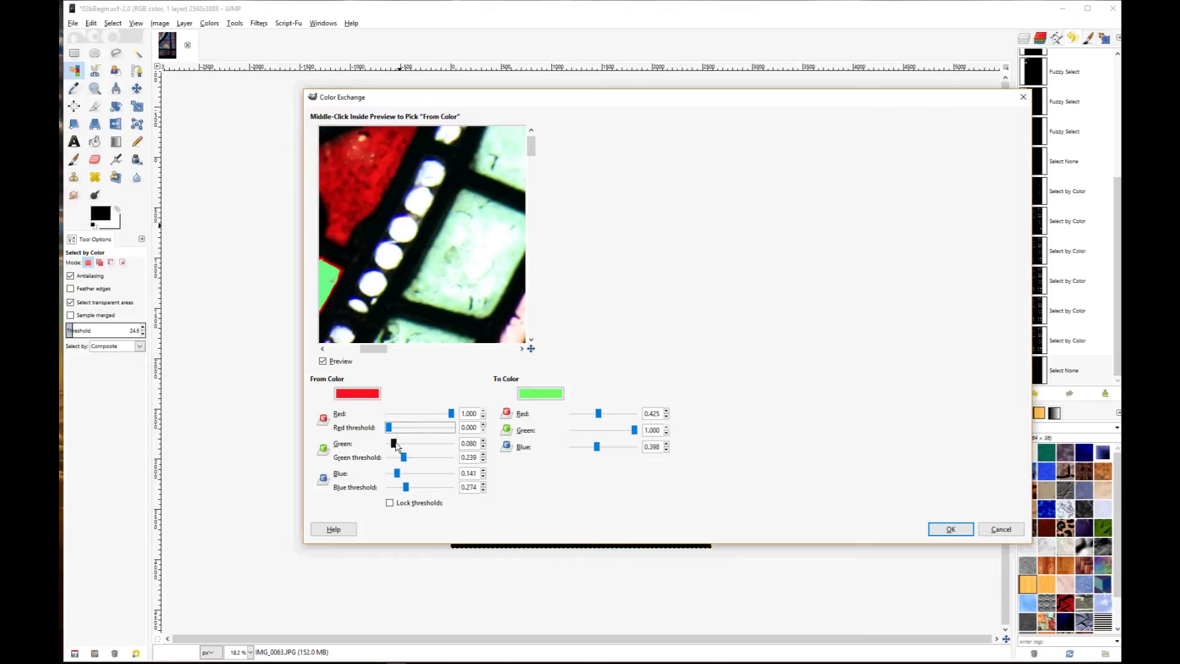
mouse_move(394, 443)
left_mouse_down()
mouse_move(445, 444)
mouse_move(404, 444)
left_mouse_up()
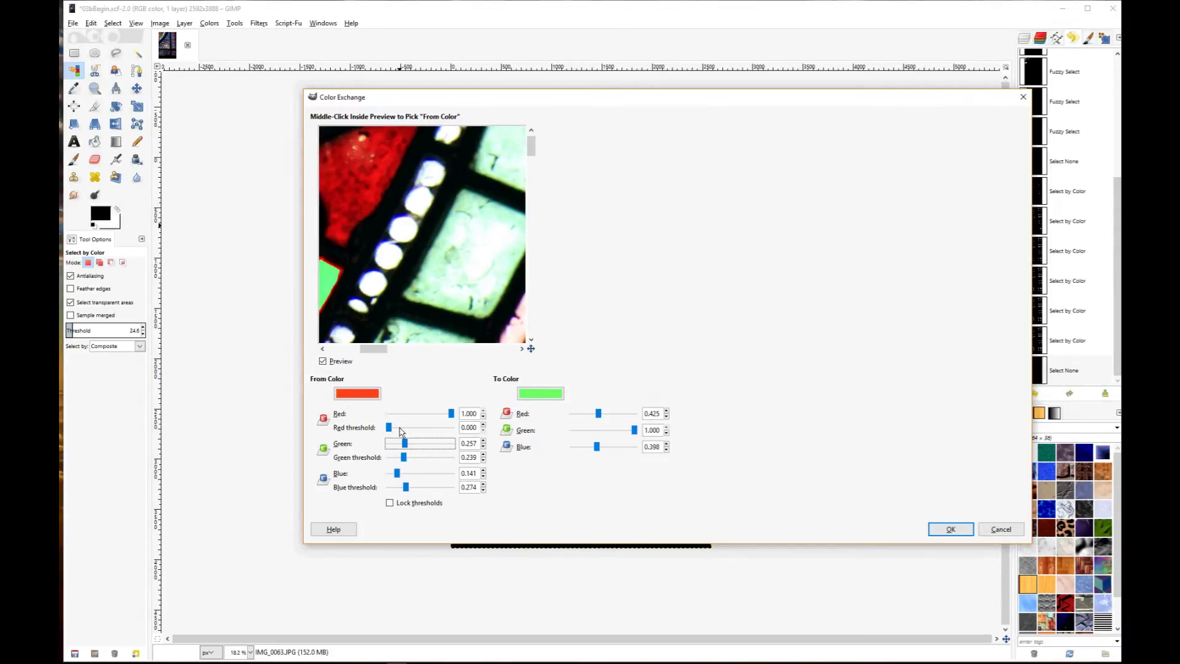
left_click_drag(400, 312, 463, 281)
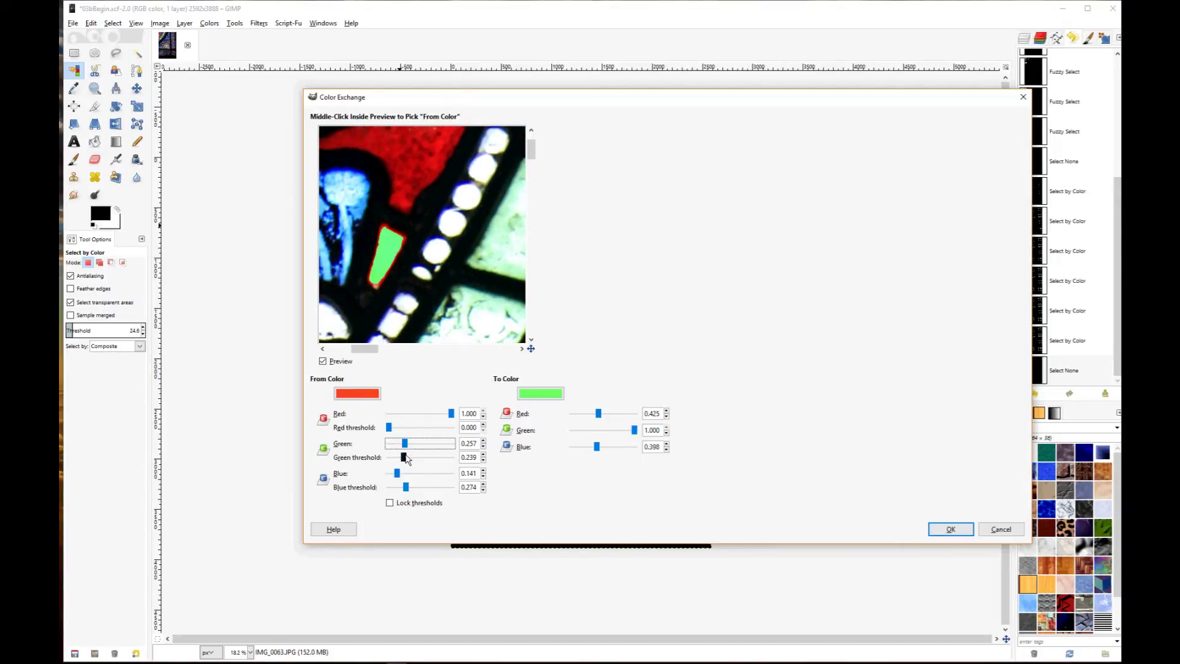
left_click_drag(403, 457, 456, 462)
left_click(950, 529)
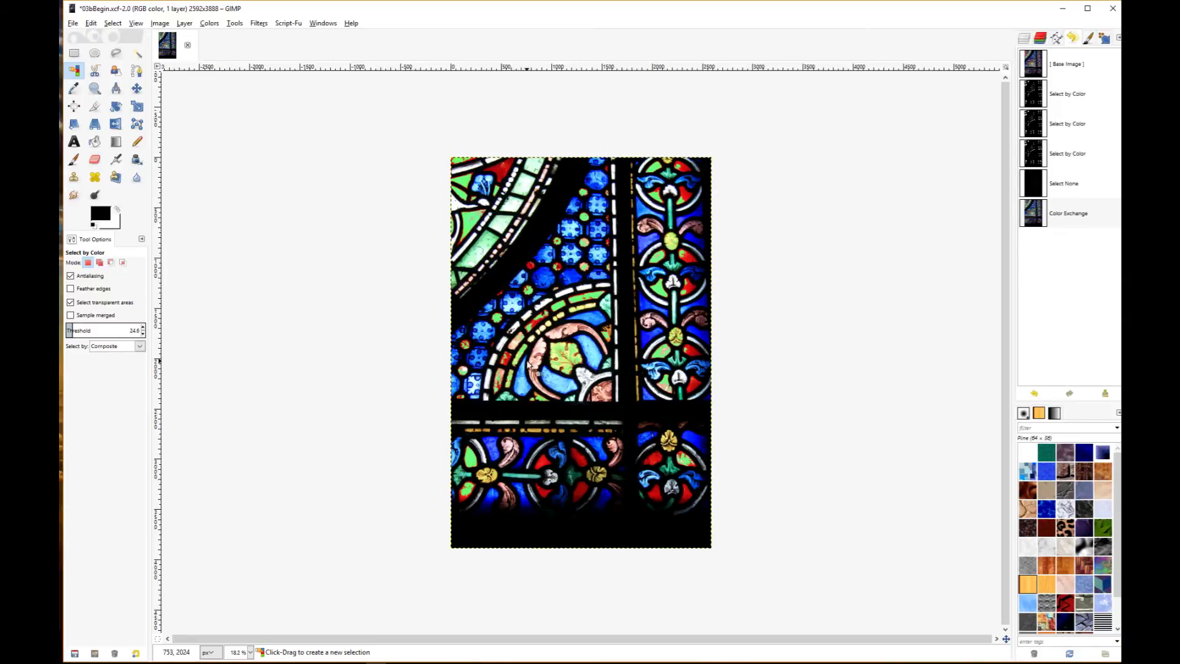
Revert the photo to its base image in the undo history and clear the selection.
left_click(113, 23)
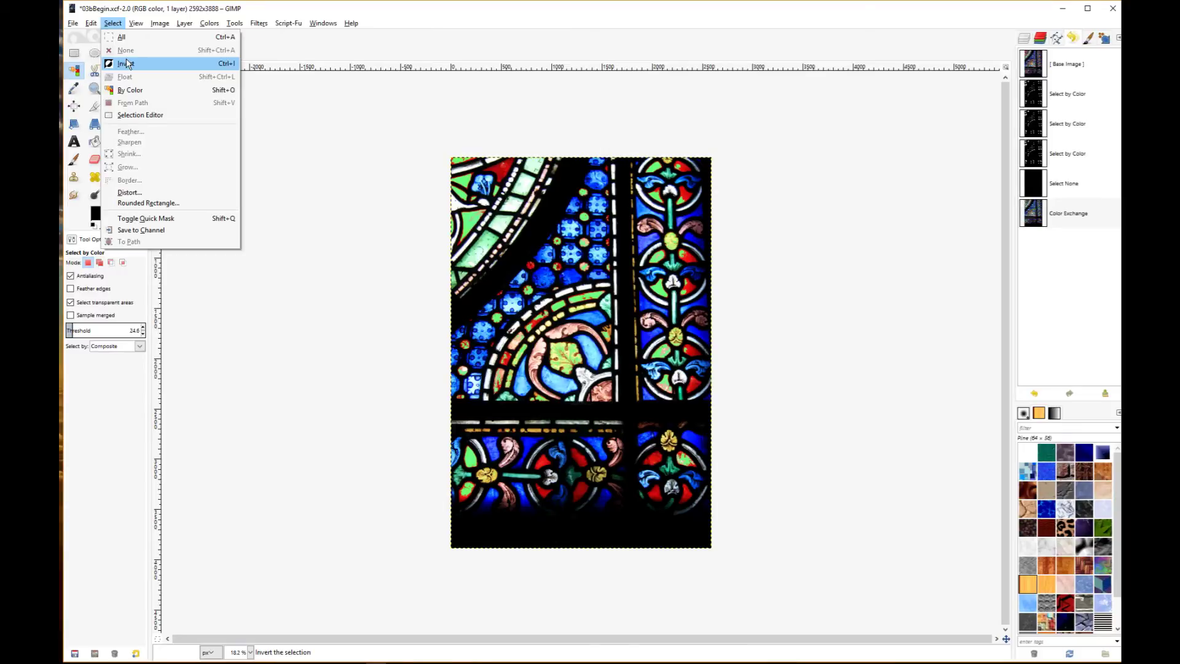
left_click(1085, 67)
left_click(1033, 71)
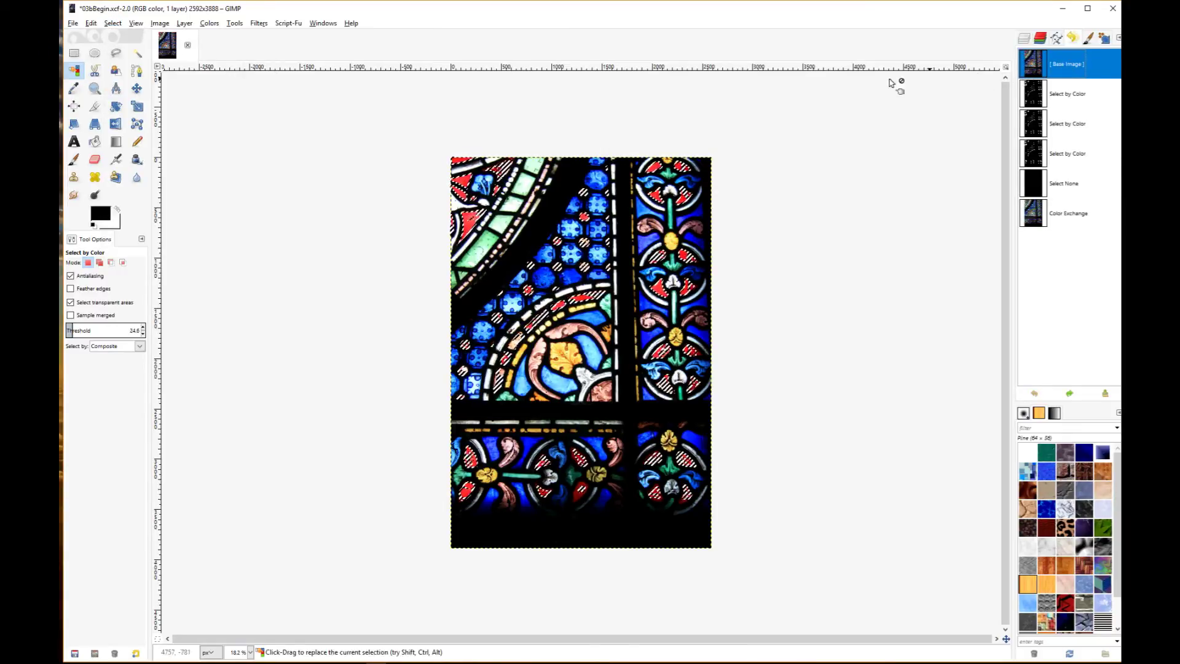
left_click(112, 23)
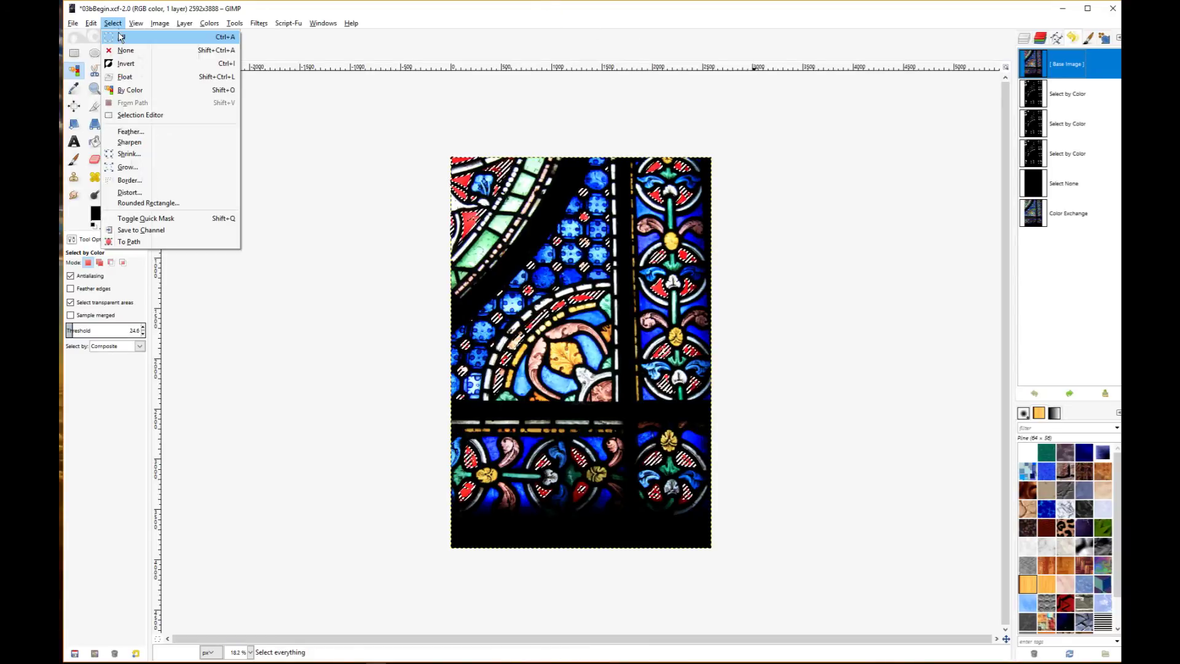
left_click(118, 52)
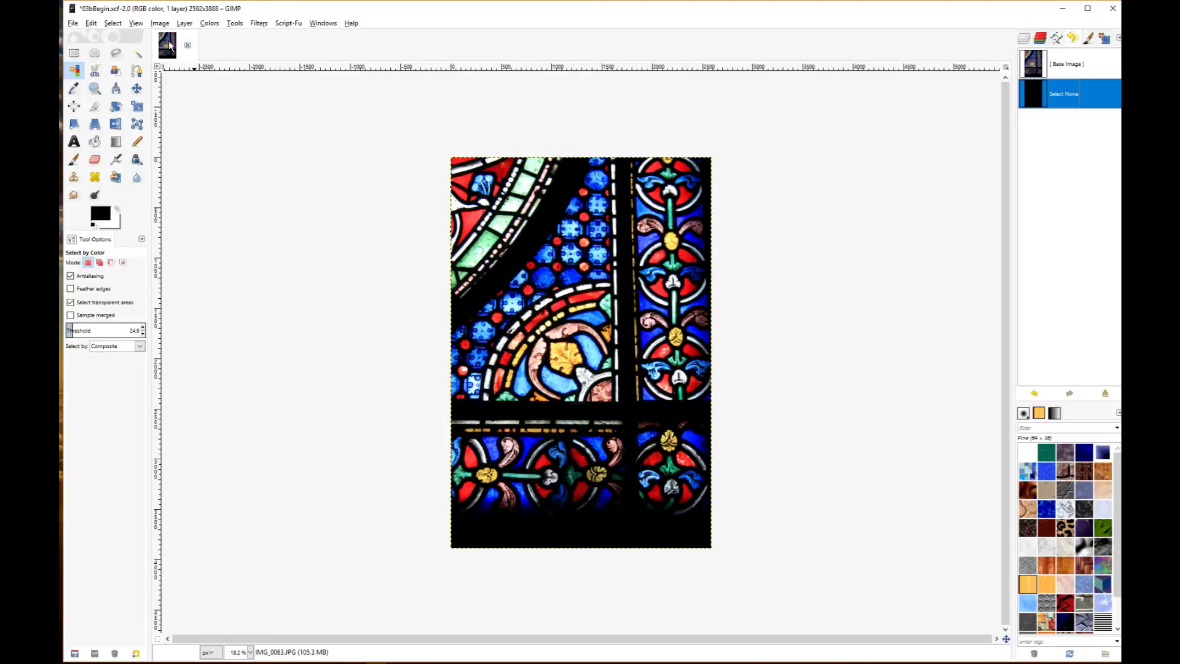
Open Rotate Colors and move its dialog off the image.
left_click(213, 26)
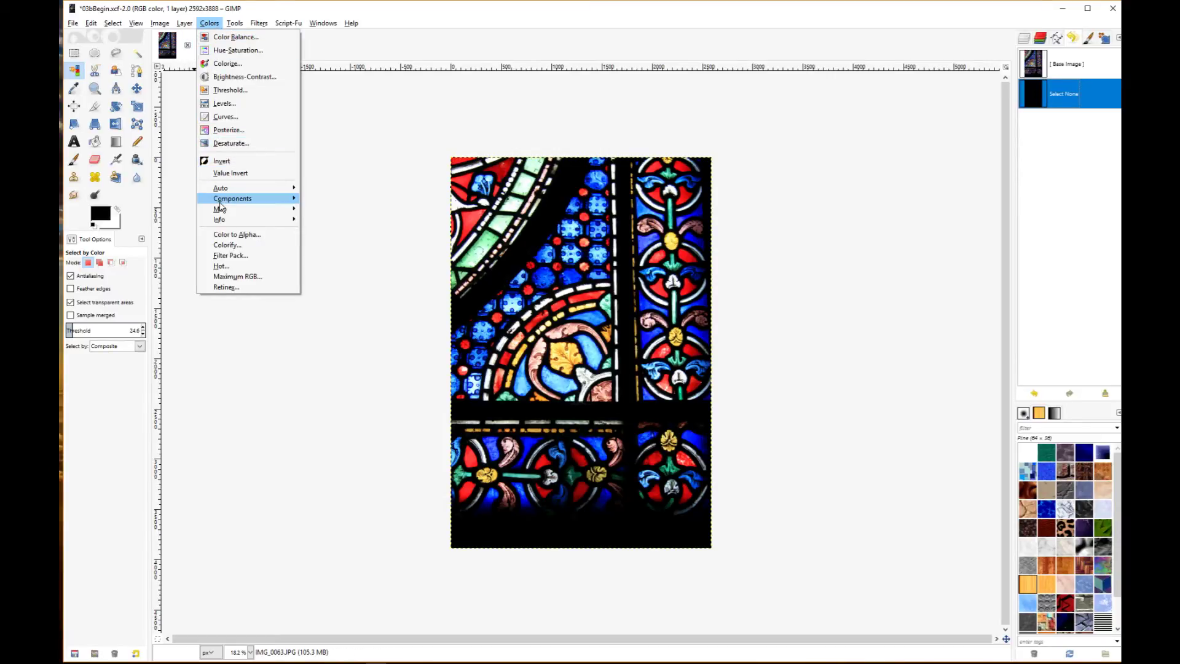
mouse_move(224, 214)
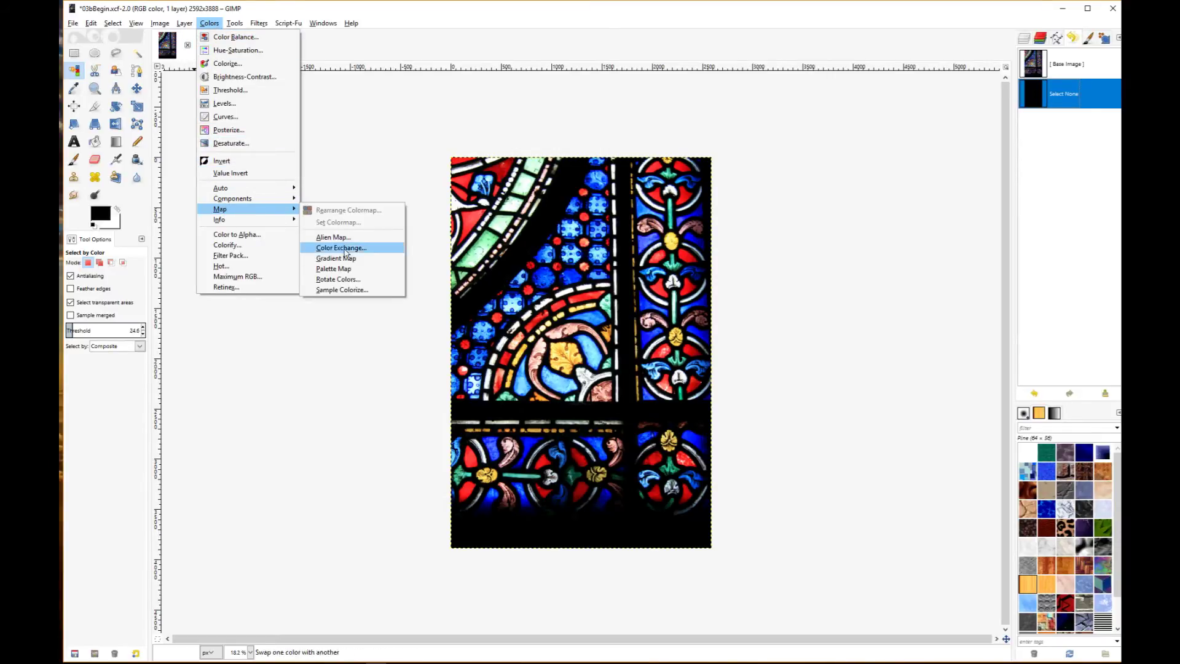
left_click(356, 279)
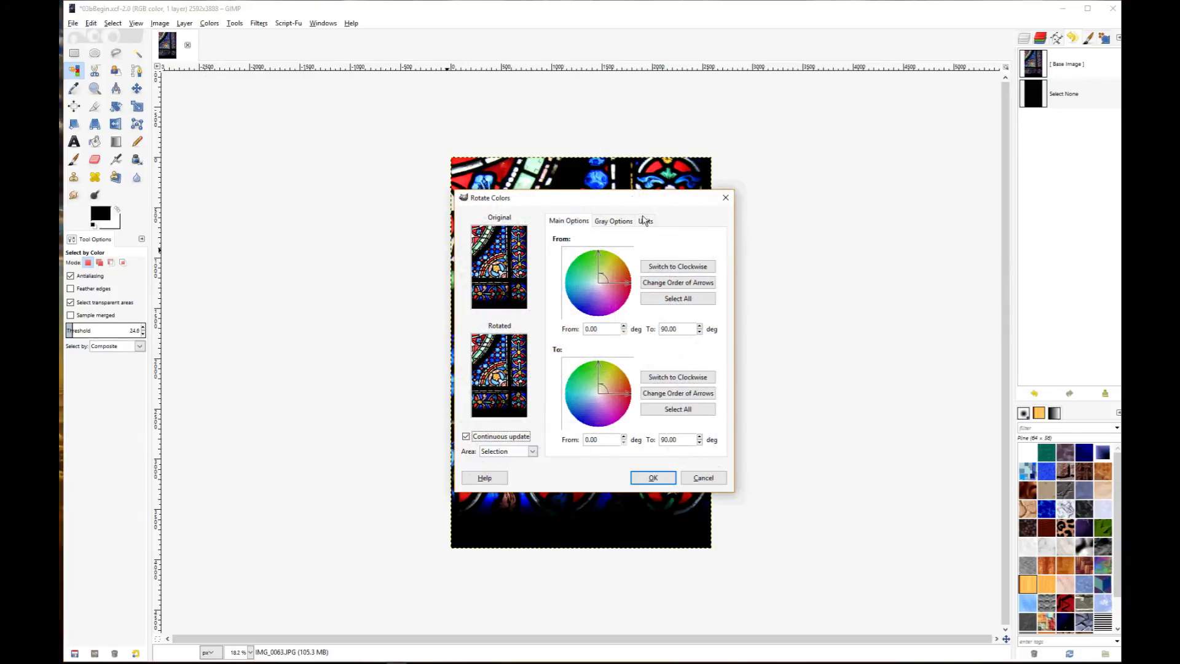
left_click_drag(633, 201, 903, 194)
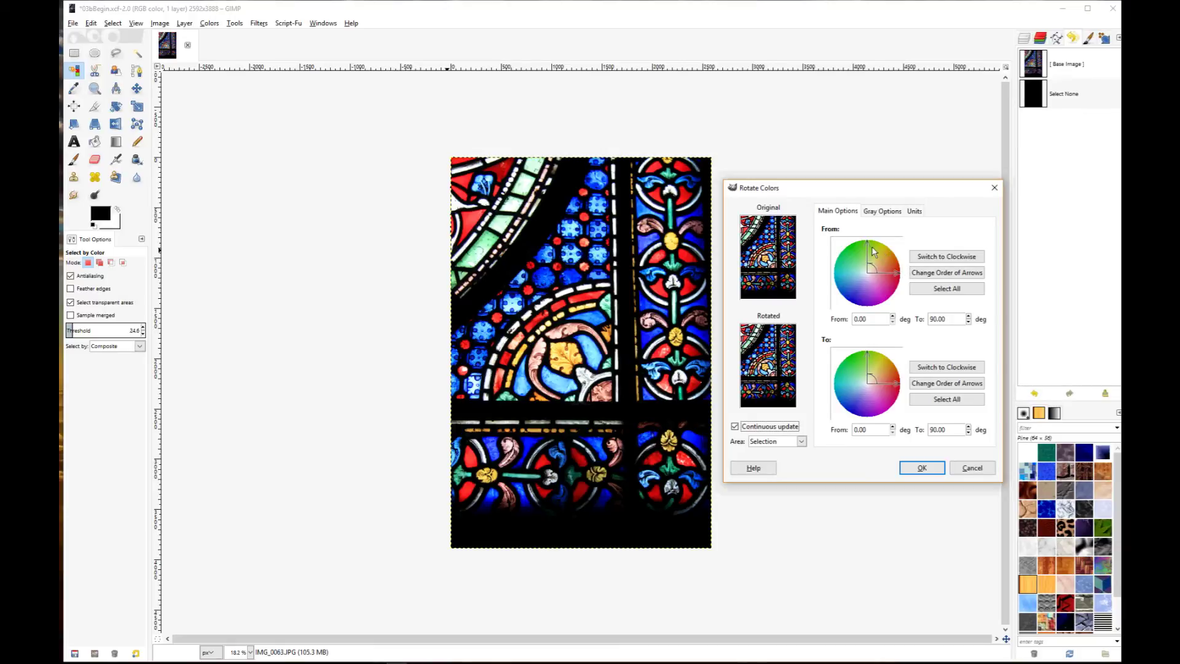
Set the source hue range to 336.25–2.20 degrees and the target hue range to 181.25–237.26 degrees.
left_click_drag(868, 241, 897, 266)
left_click_drag(867, 351, 846, 365)
mouse_move(851, 369)
left_mouse_down()
mouse_move(845, 381)
mouse_move(870, 382)
mouse_move(856, 386)
left_mouse_up()
mouse_move(879, 275)
left_mouse_down()
mouse_move(896, 289)
mouse_move(893, 268)
mouse_move(898, 278)
left_mouse_up()
left_click_drag(861, 358, 834, 400)
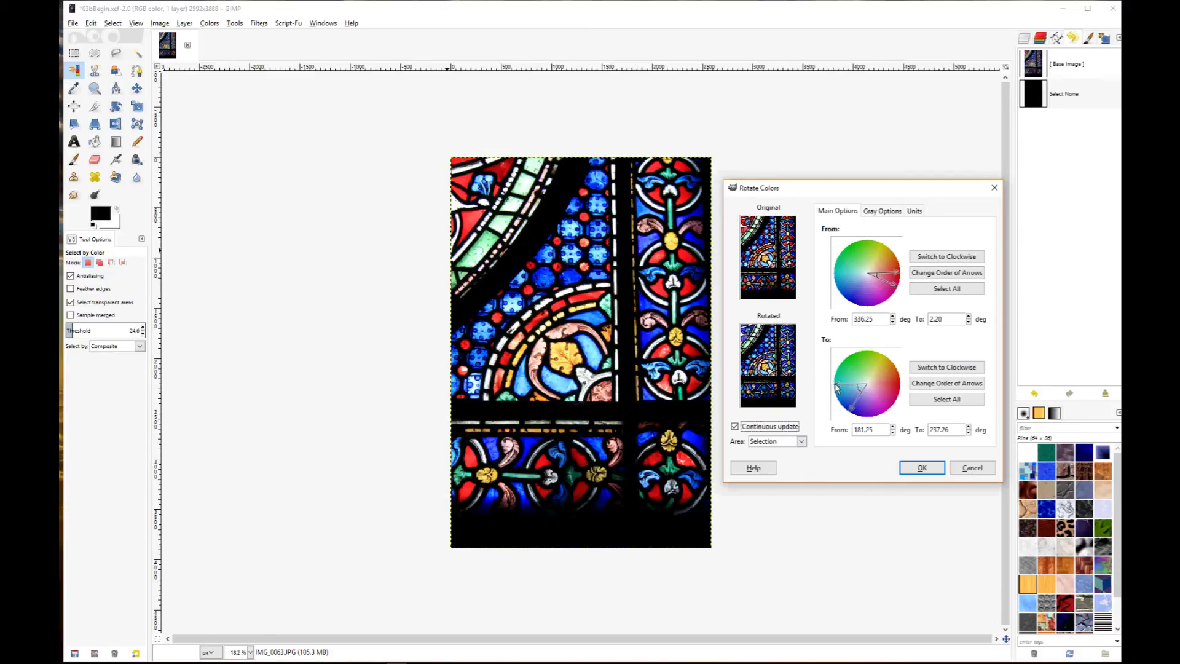
Widen the source hue range to end at 229.14 degrees and set the target hue range to 221.77–264.56 degrees.
left_click_drag(836, 386, 863, 355)
mouse_move(852, 408)
left_mouse_down()
mouse_move(840, 378)
mouse_move(859, 365)
mouse_move(879, 386)
mouse_move(870, 403)
left_mouse_up()
left_click_drag(900, 275, 847, 306)
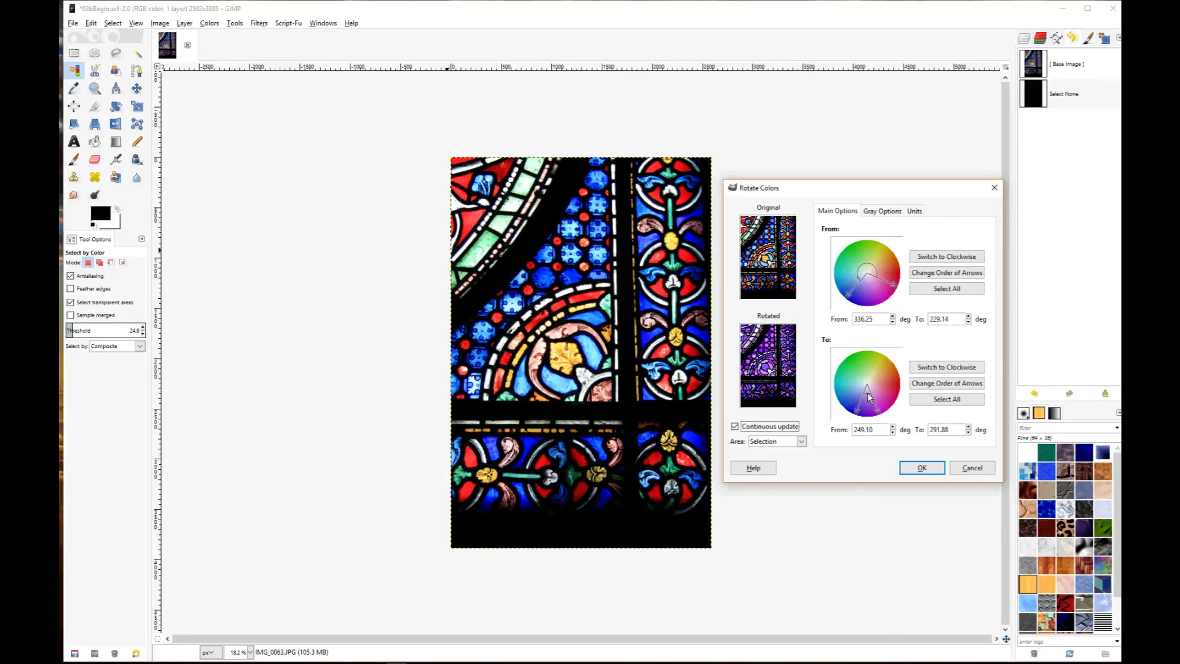
left_click_drag(868, 397, 864, 397)
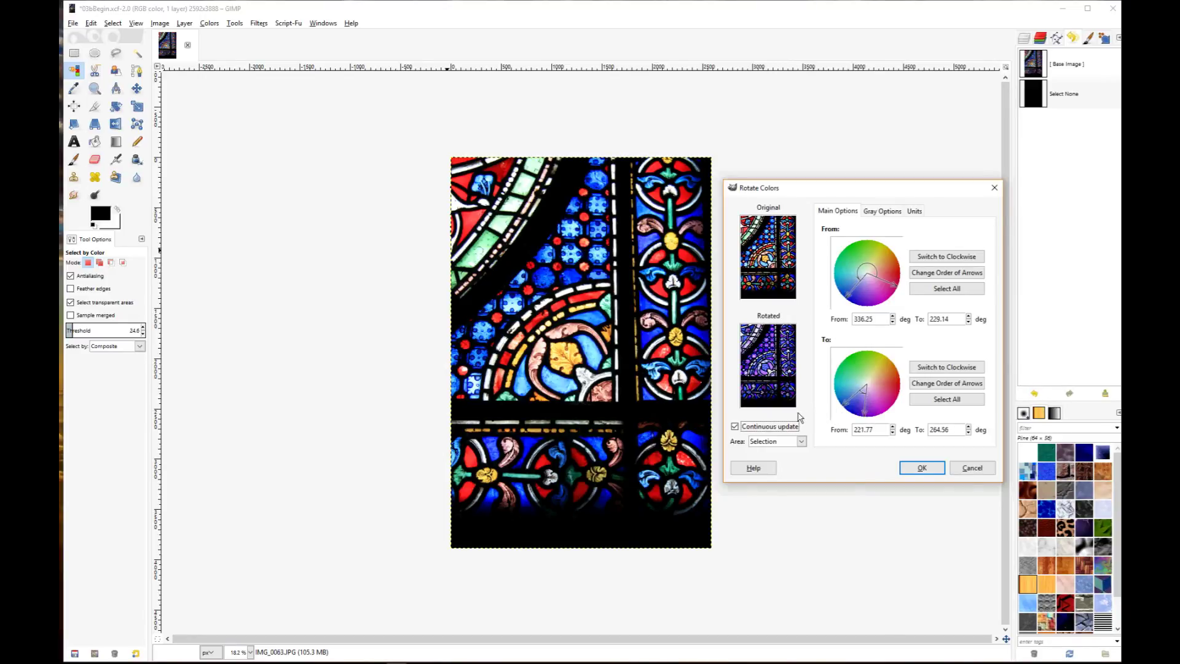
left_click(917, 469)
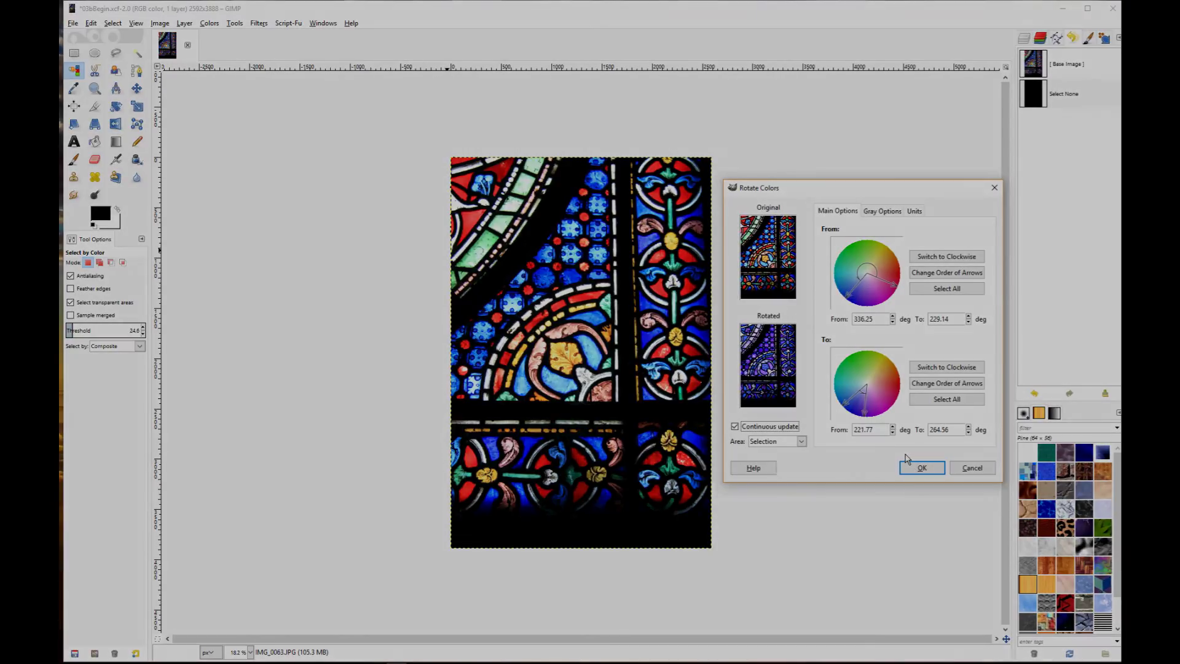